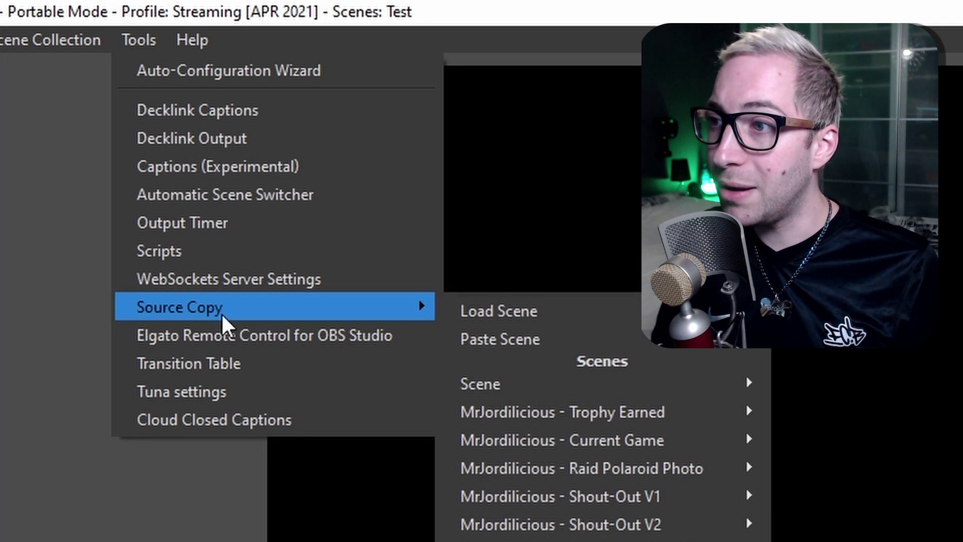
# - Load the MrJordilicious - Achievement Unlocked scene through Source Copy from the 2. OBS Scene collection folder and select that scene
pyautogui.click(582, 325)
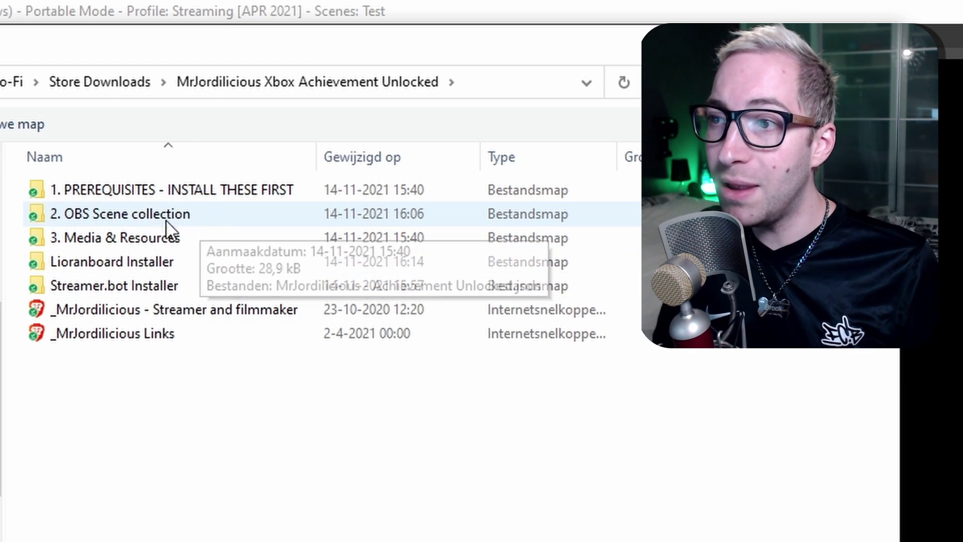
pyautogui.doubleClick(214, 222)
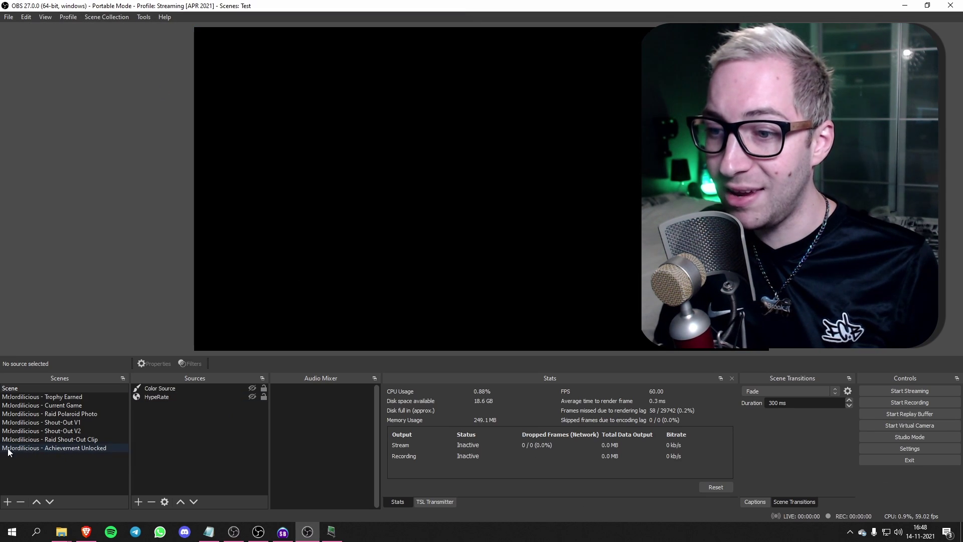
pyautogui.click(82, 448)
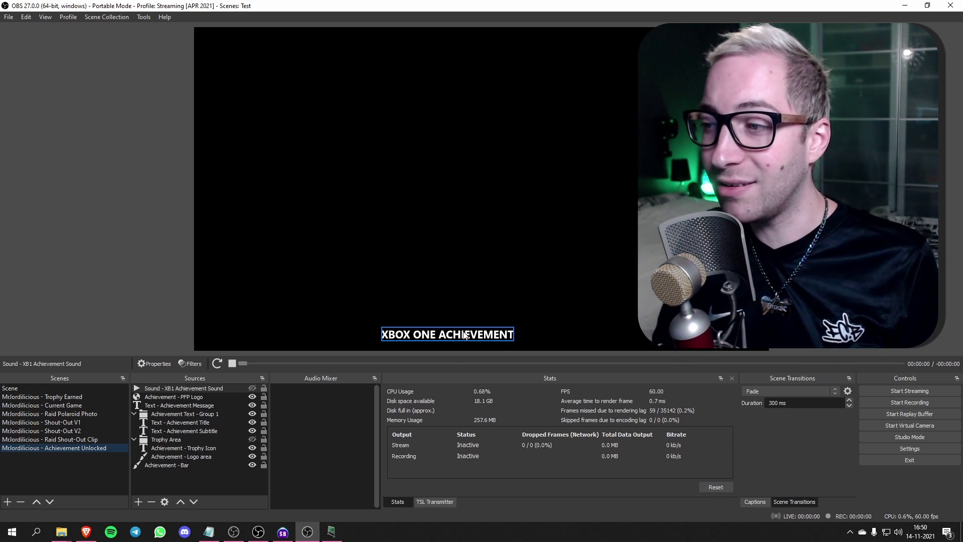
# - Set the path of the Achievement Unlocked scene's Image MASK filter to Xbox-Achievement-Image-MASK.png from the 3. Media & Resources folder
pyautogui.rightClick(114, 446)
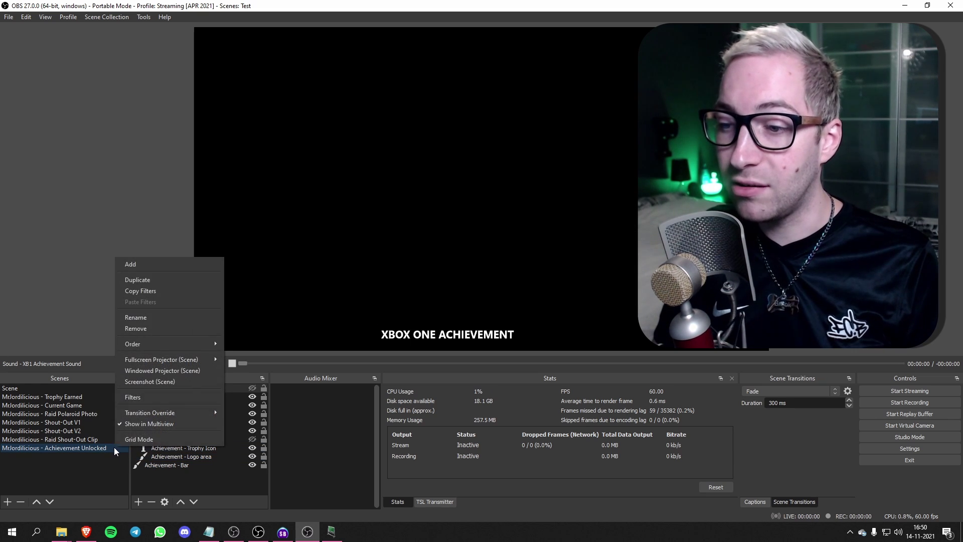
pyautogui.click(168, 397)
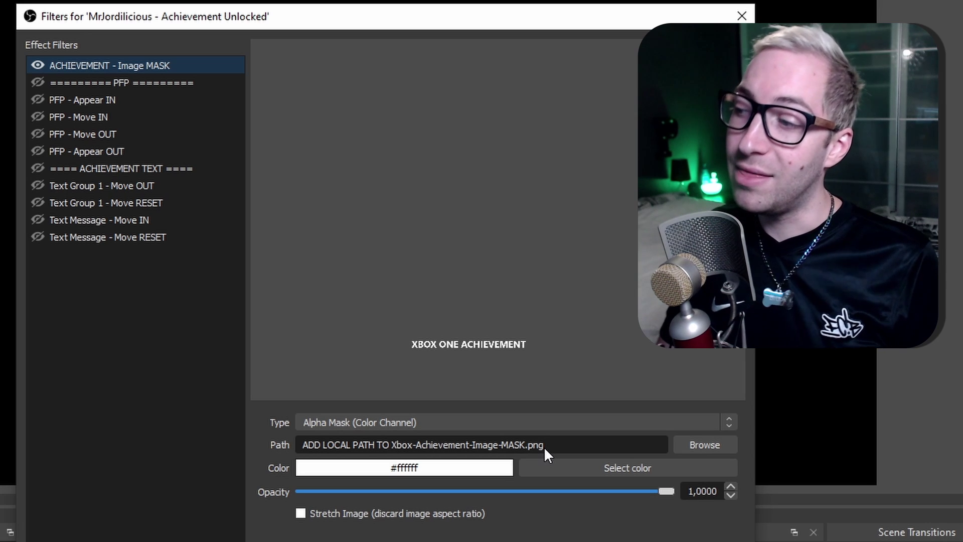
pyautogui.click(705, 445)
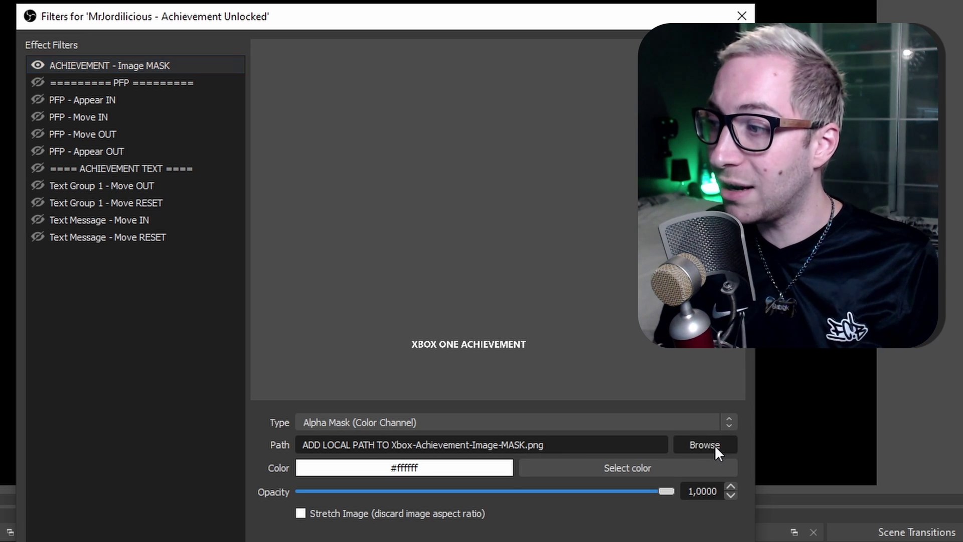
pyautogui.hotkey('alt', 'Up')
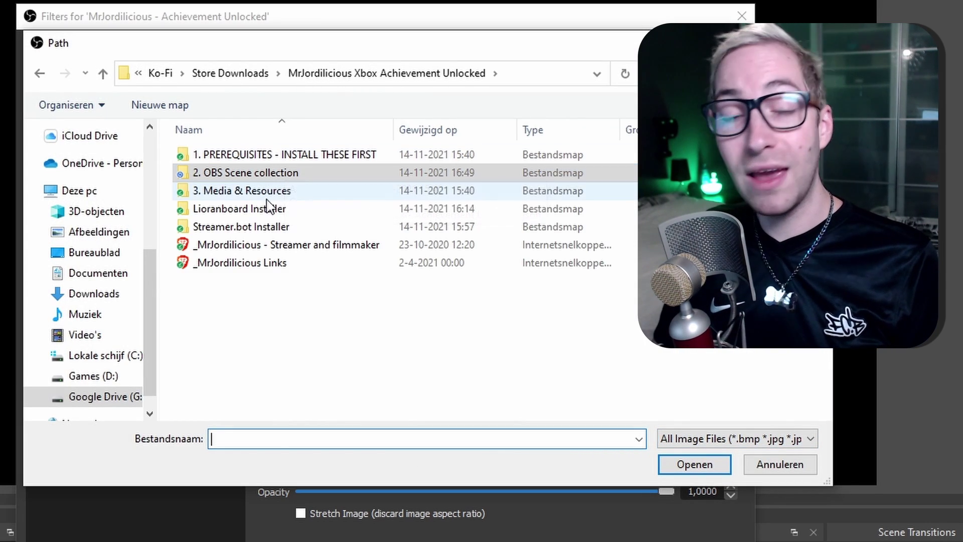
pyautogui.doubleClick(235, 191)
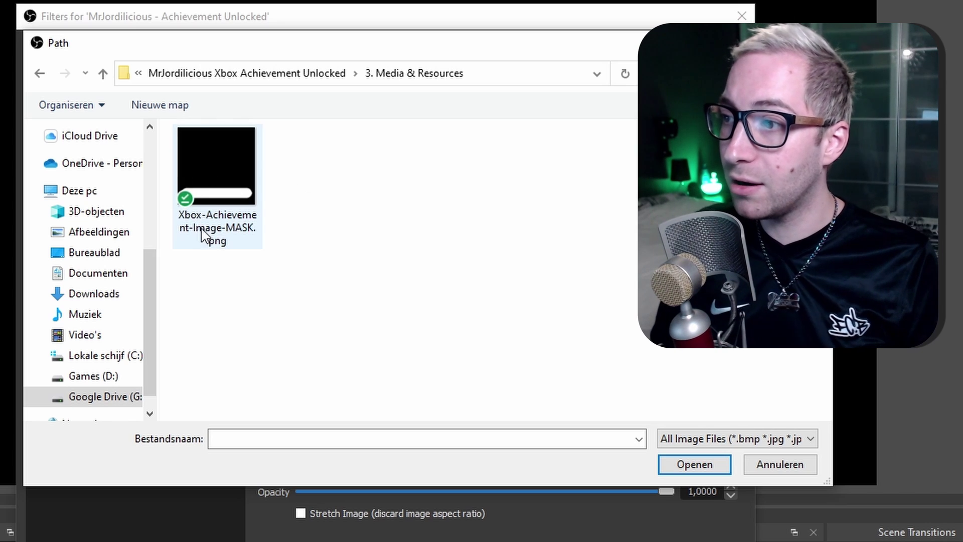
pyautogui.doubleClick(236, 216)
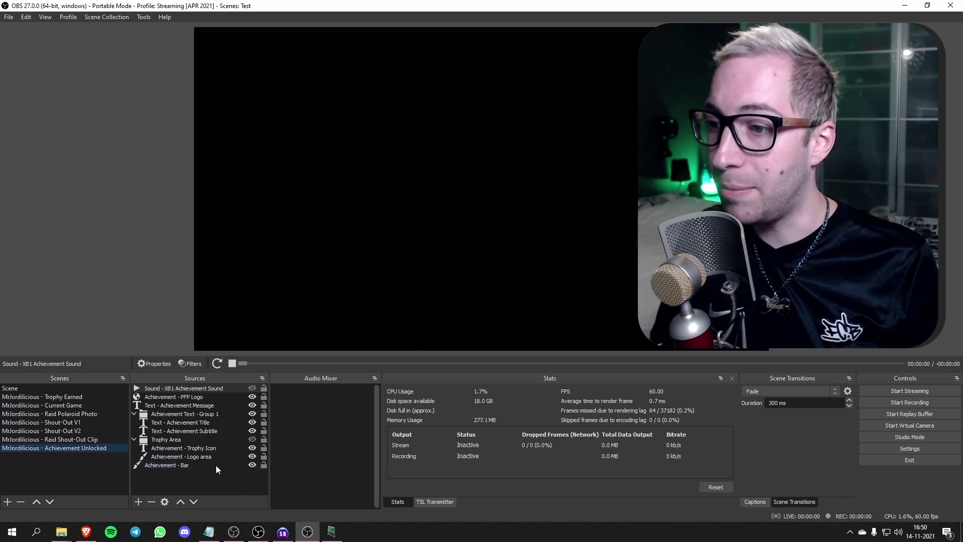
# - Set the local file of the Sound - XB1 Achievement Sound source to XboxOneRareAchievement_CPlong.wav from the 3. Media & Resources folder
pyautogui.doubleClick(164, 387)
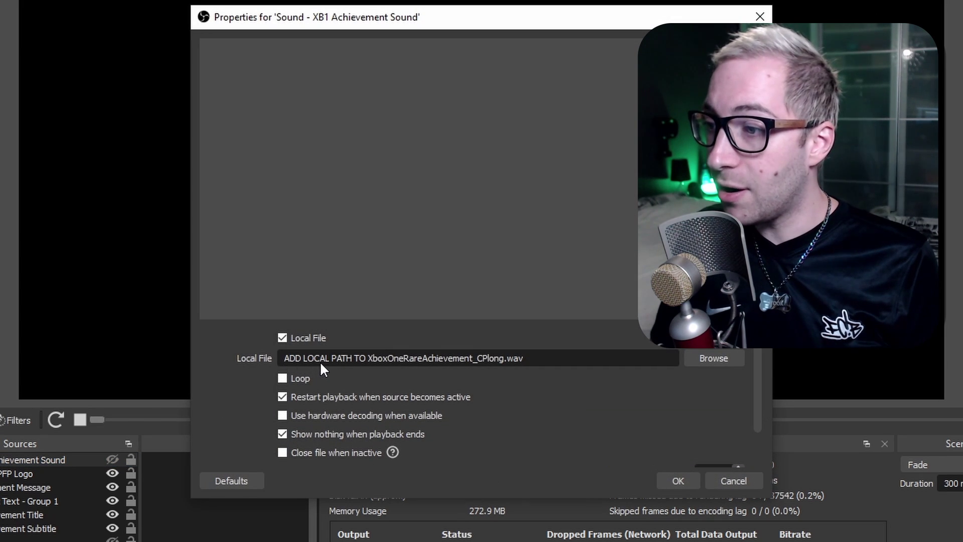
pyautogui.click(727, 359)
pyautogui.scroll(4, 283, 185)
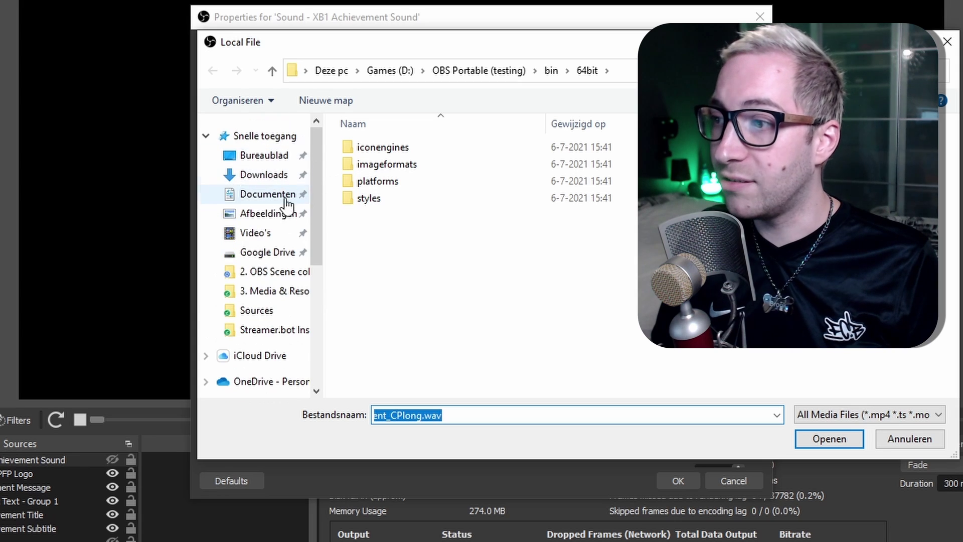
pyautogui.click(275, 277)
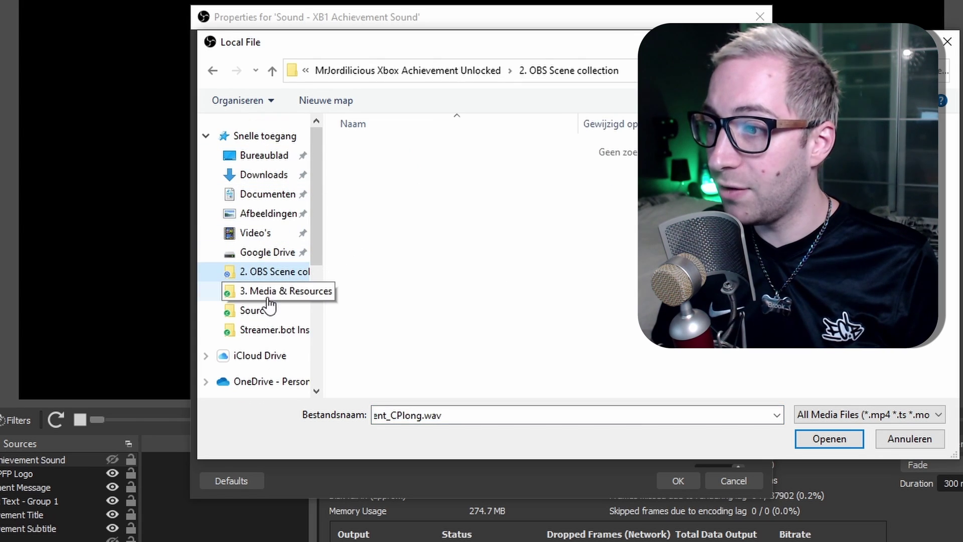
pyautogui.click(284, 296)
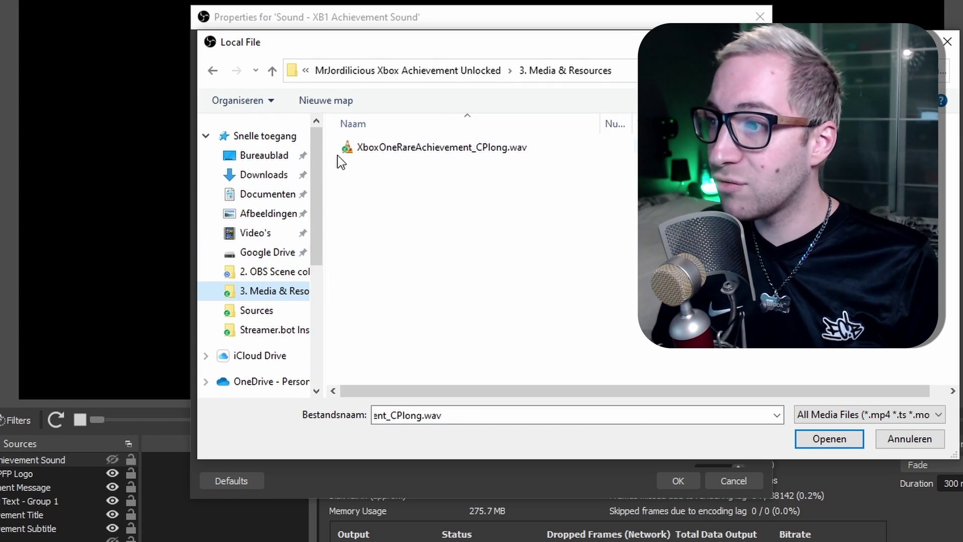
pyautogui.doubleClick(485, 149)
pyautogui.click(678, 481)
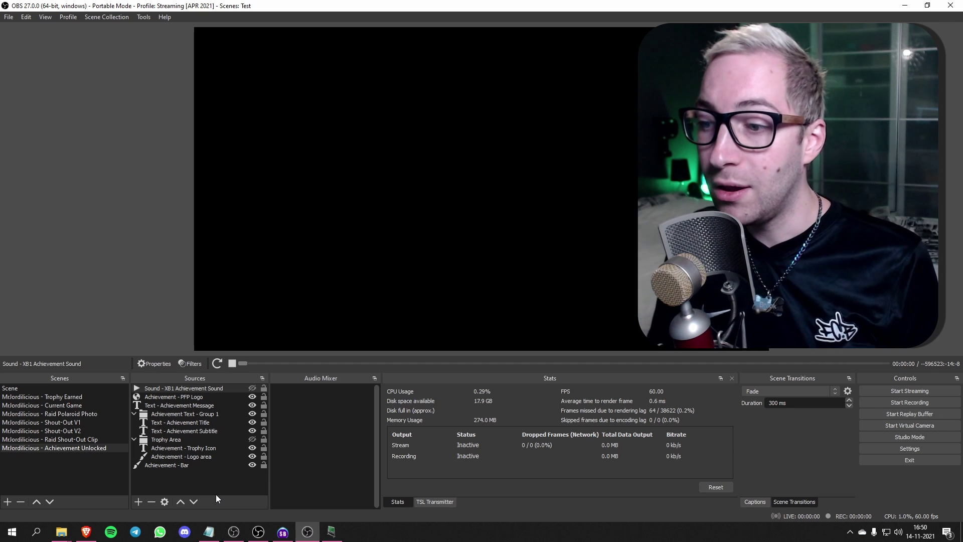
# - Inspect the colours of the Achievement - Bar and Achievement - Logo area sources
pyautogui.click(199, 466)
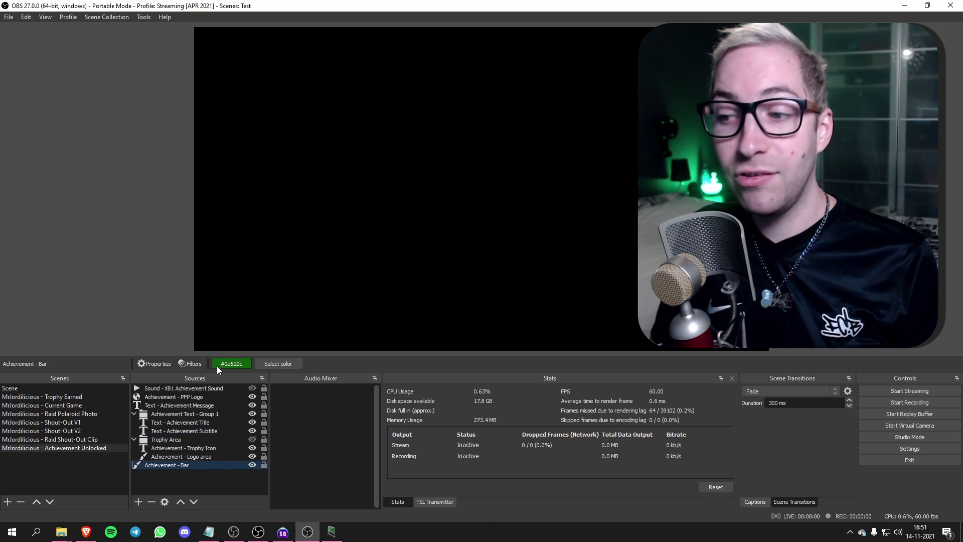
pyautogui.click(205, 457)
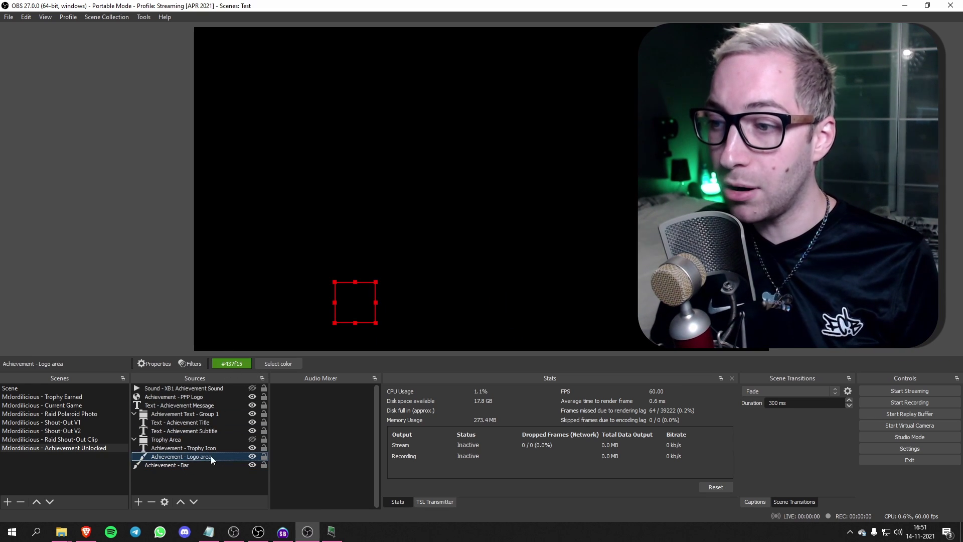
pyautogui.click(193, 468)
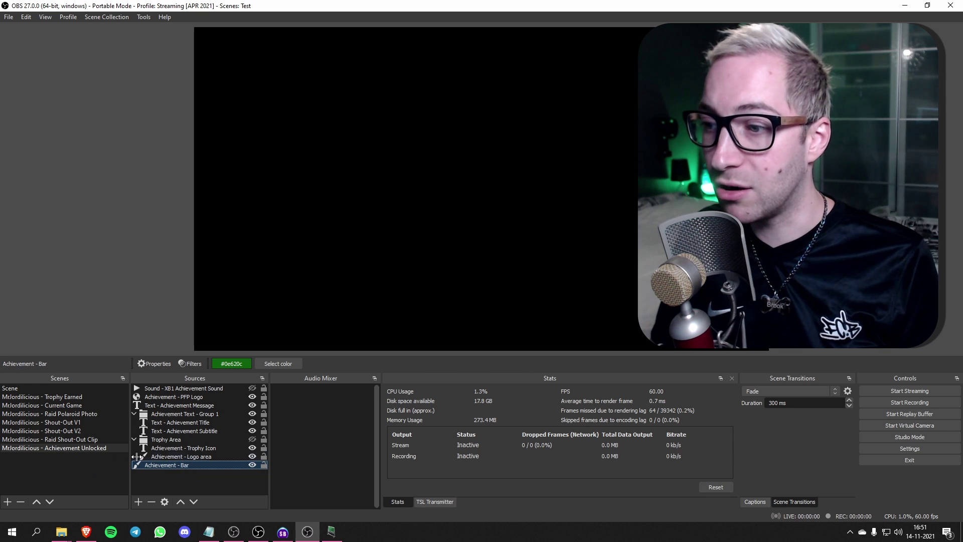
# - Review the effect filters of the MrJordilicious - Achievement Unlocked scene and close them
pyautogui.click(80, 446)
pyautogui.rightClick(81, 447)
pyautogui.click(122, 399)
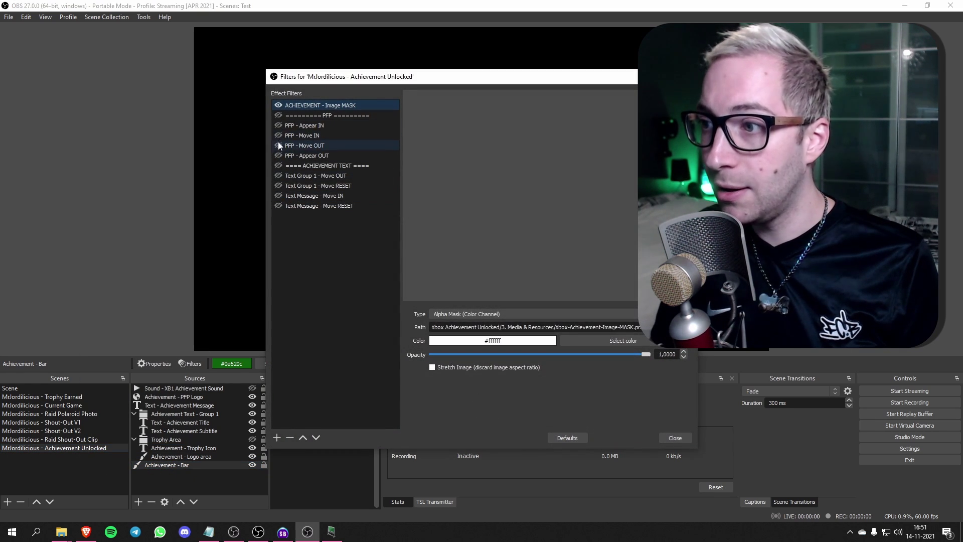
pyautogui.press('Escape')
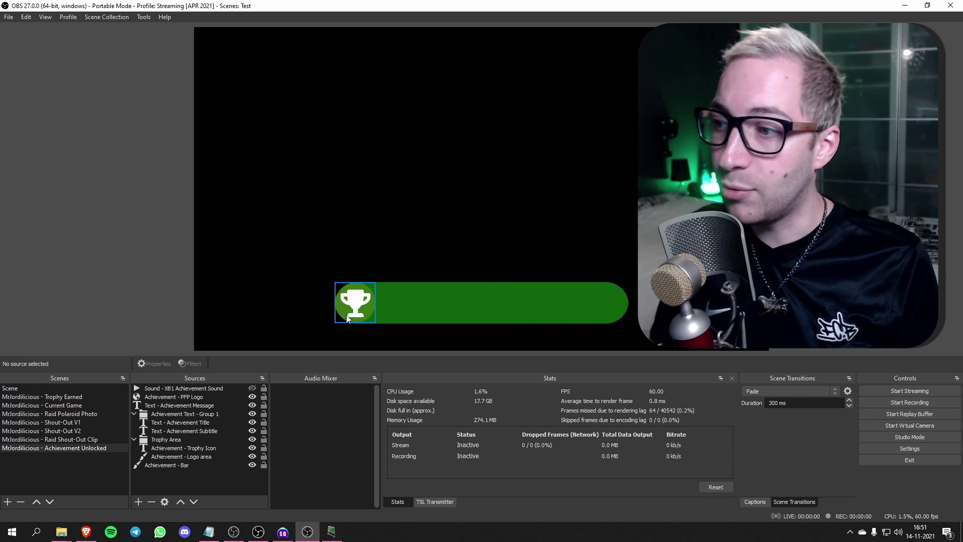
# - Try out another colour for the Achievement - Bar source and cancel the colour selection
pyautogui.click(202, 468)
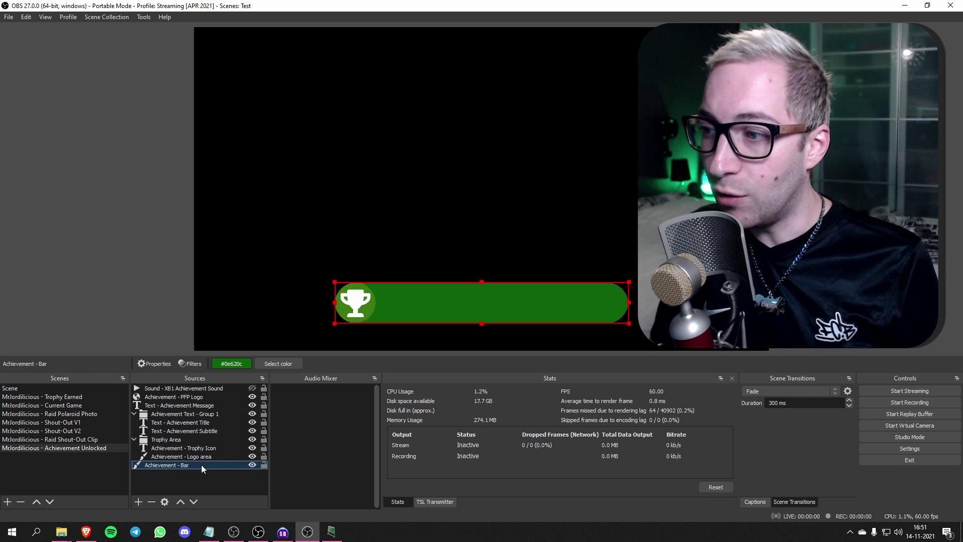
pyautogui.click(283, 363)
pyautogui.moveTo(548, 191); pyautogui.dragTo(518, 213)
pyautogui.click(595, 356)
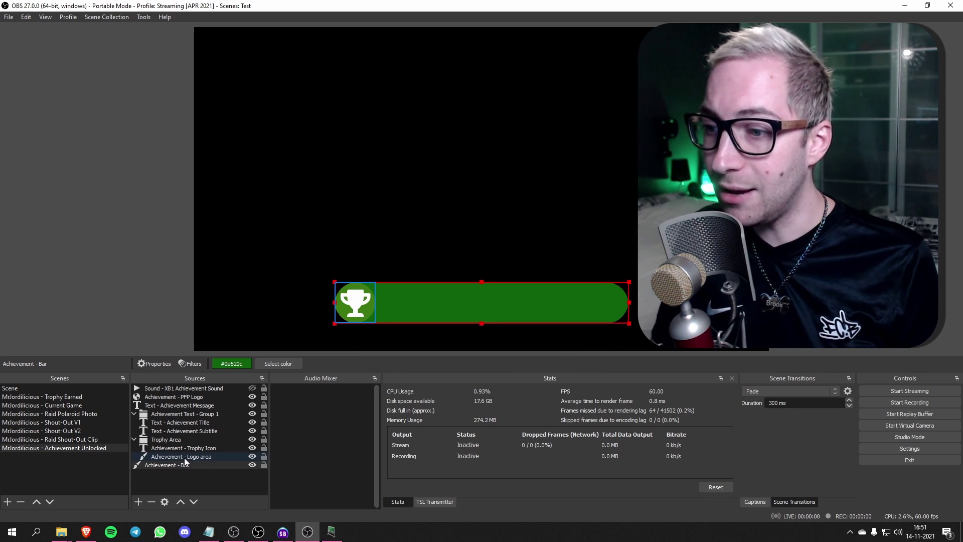
# - Try out other colours for the Achievement - Logo area source, cancel the selection and deselect the source
pyautogui.click(185, 457)
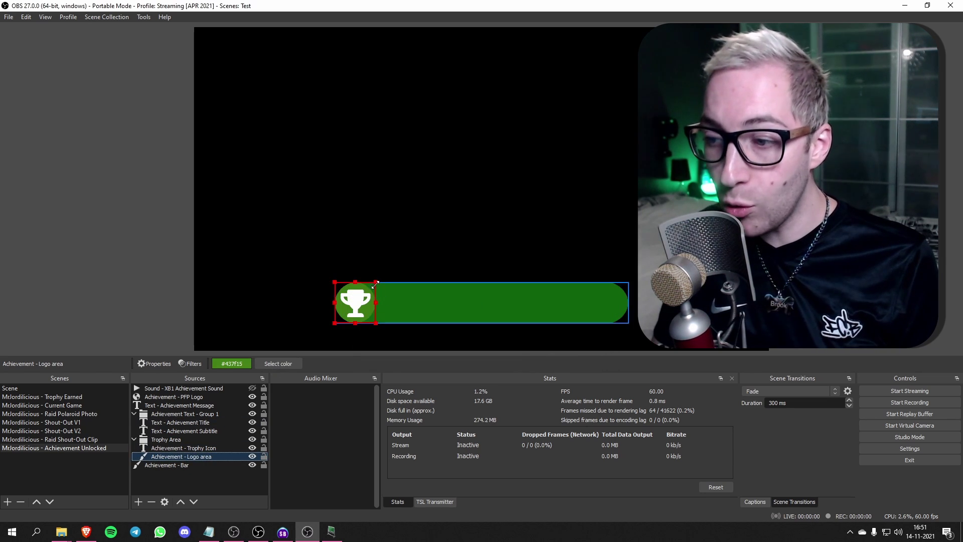
pyautogui.click(279, 363)
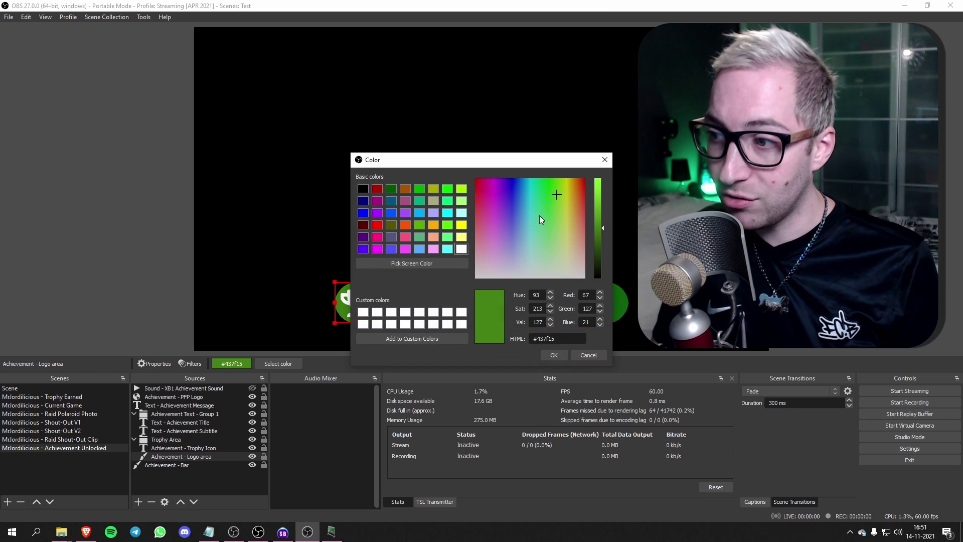
pyautogui.click(562, 213)
pyautogui.click(510, 251)
pyautogui.click(595, 356)
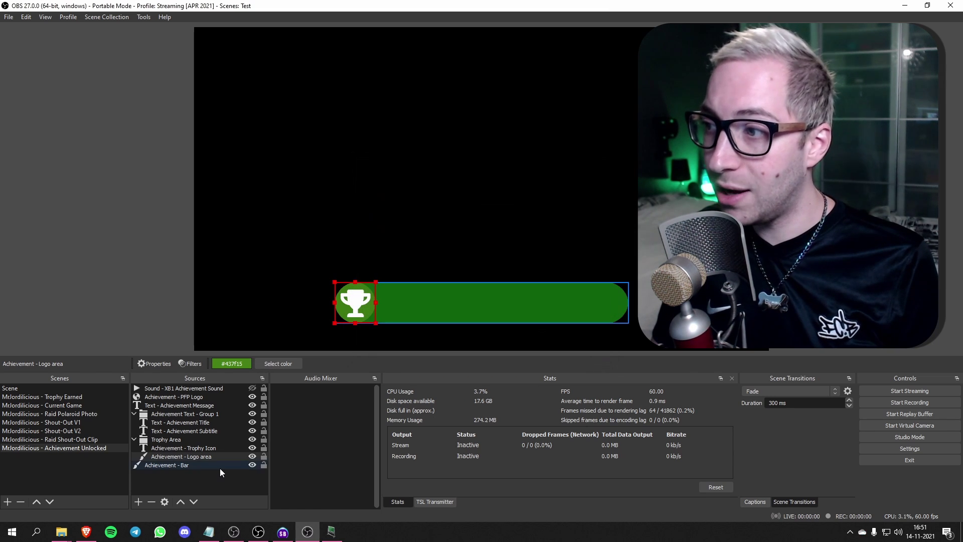
pyautogui.click(204, 480)
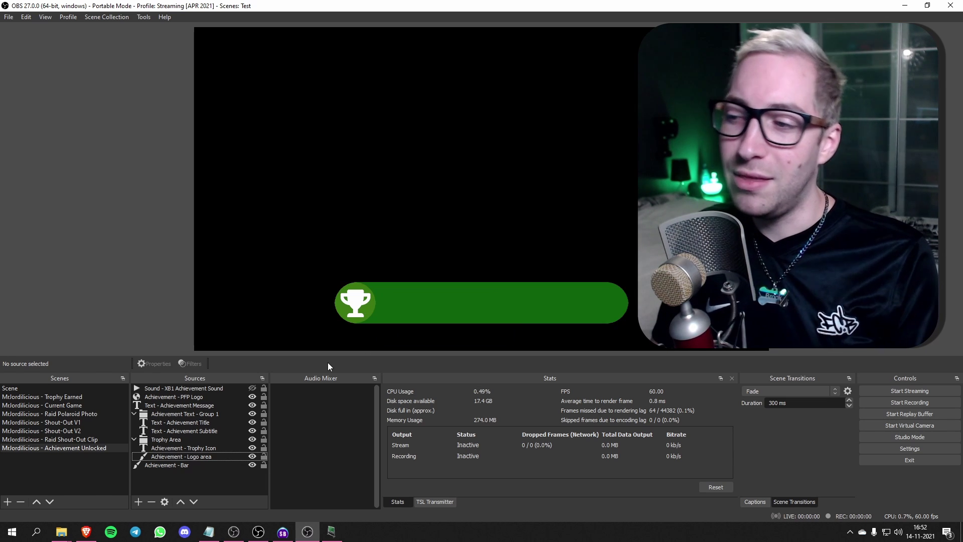
# - Check the filters of the Achievement - Bar and Achievement - Logo area sources, including the round corners shader text file
pyautogui.click(179, 465)
pyautogui.click(190, 363)
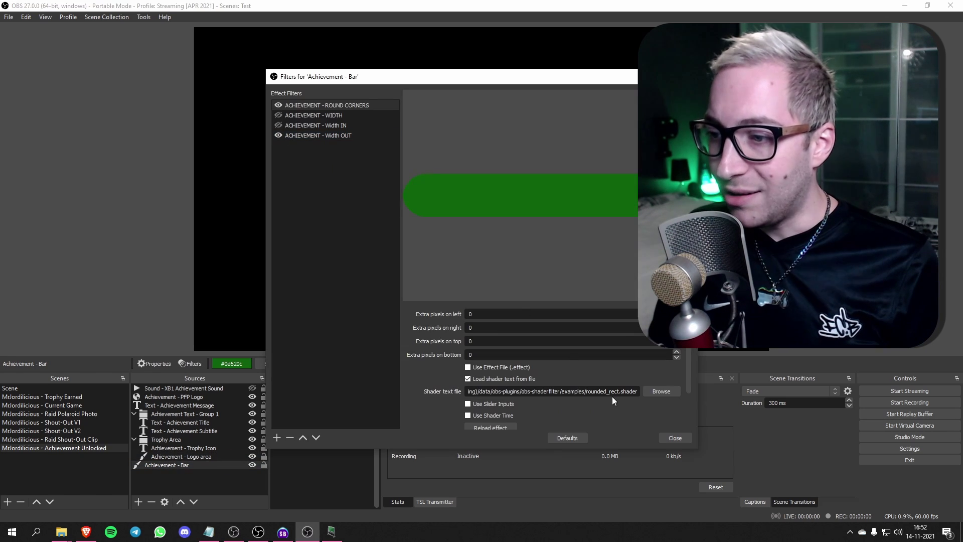
pyautogui.click(676, 438)
pyautogui.rightClick(206, 455)
pyautogui.click(234, 453)
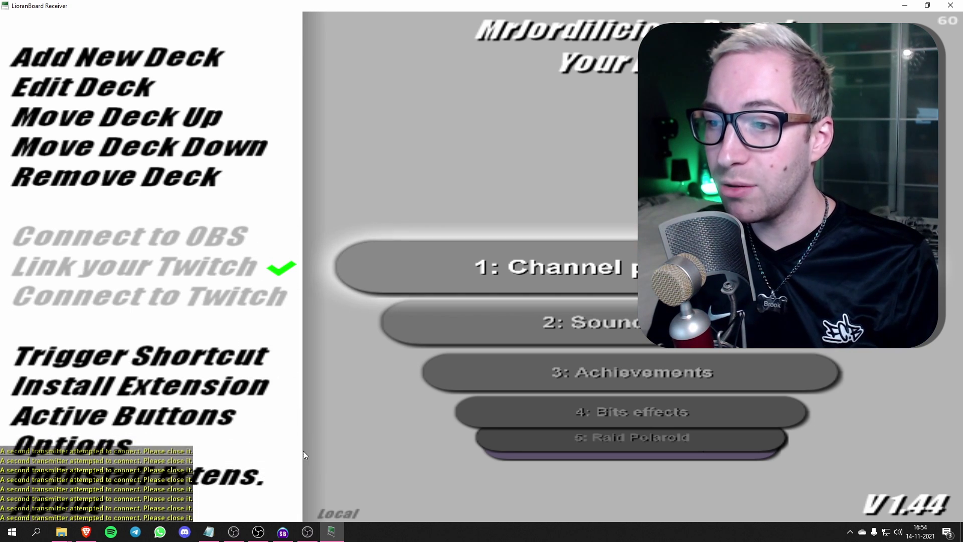
# - In LioranBoard Receiver, install the extension MrJordilicious Xbox Achievement Unlocked installer.lbe from the Lioranboard Installer folder and view the Xbox Achievements deck
pyautogui.click(232, 392)
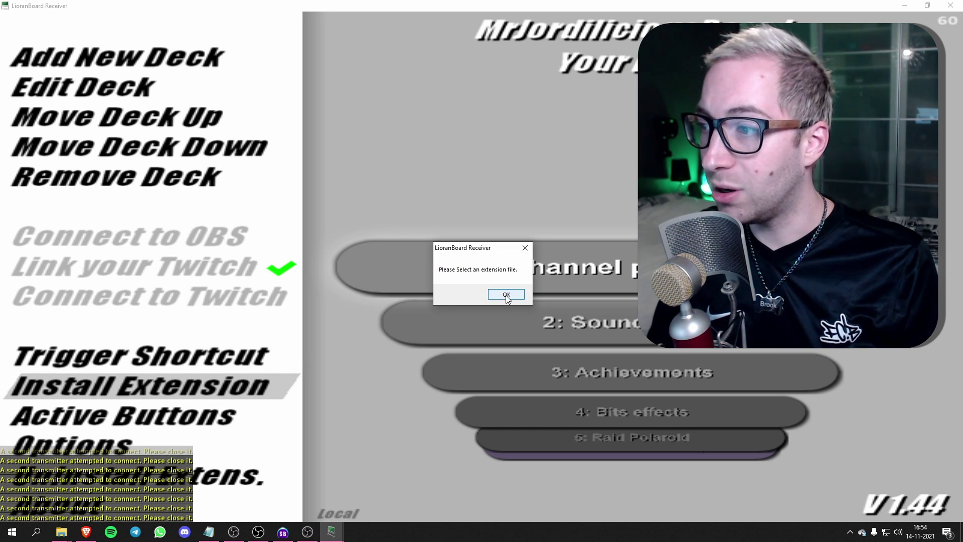
pyautogui.click(506, 295)
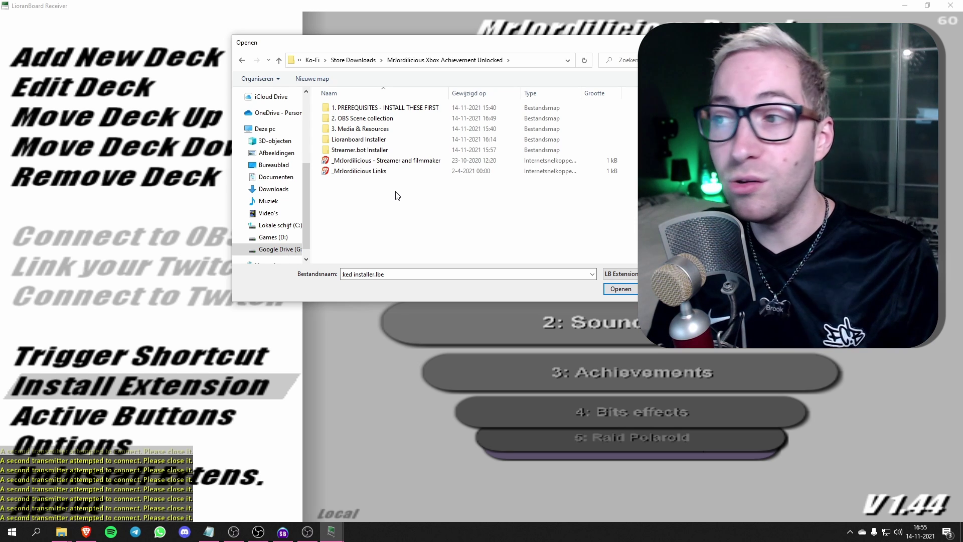
pyautogui.doubleClick(383, 140)
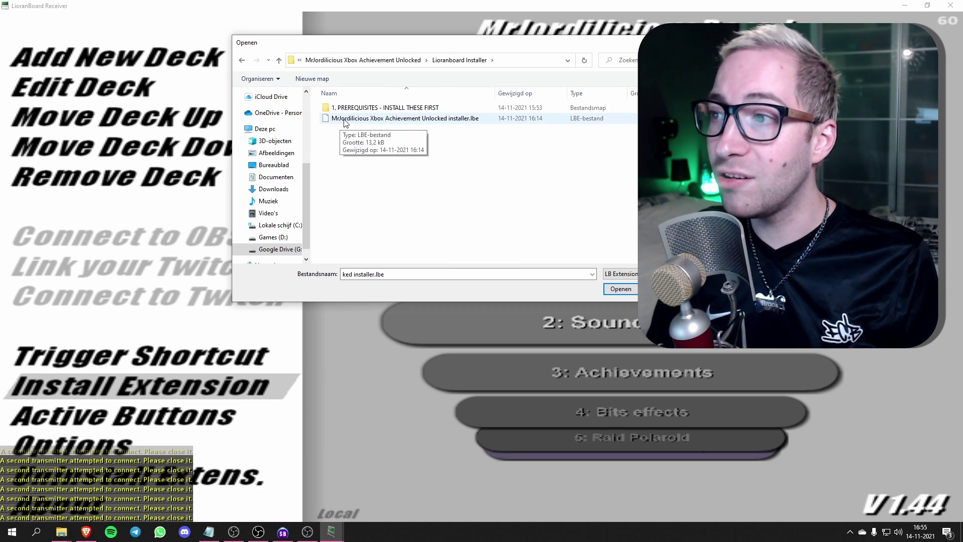
pyautogui.click(479, 121)
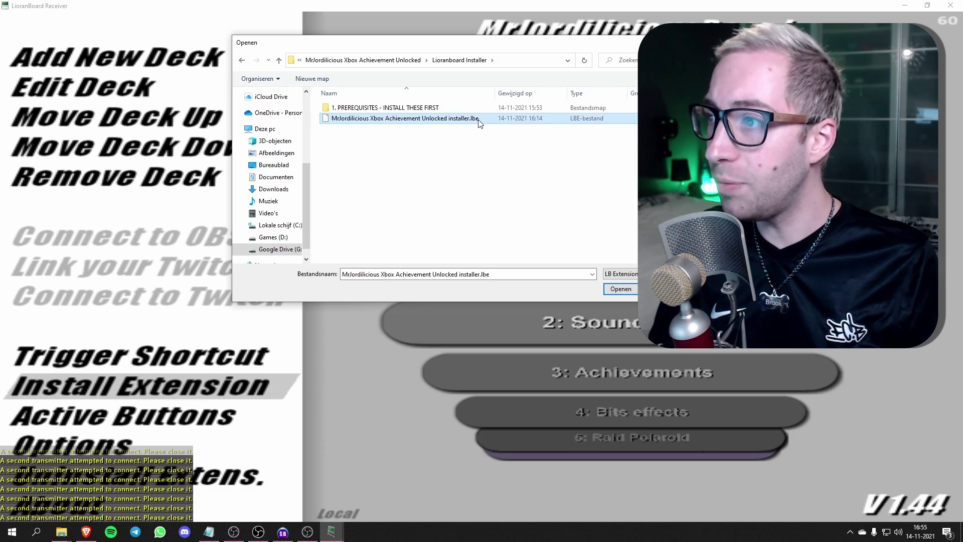
pyautogui.click(620, 289)
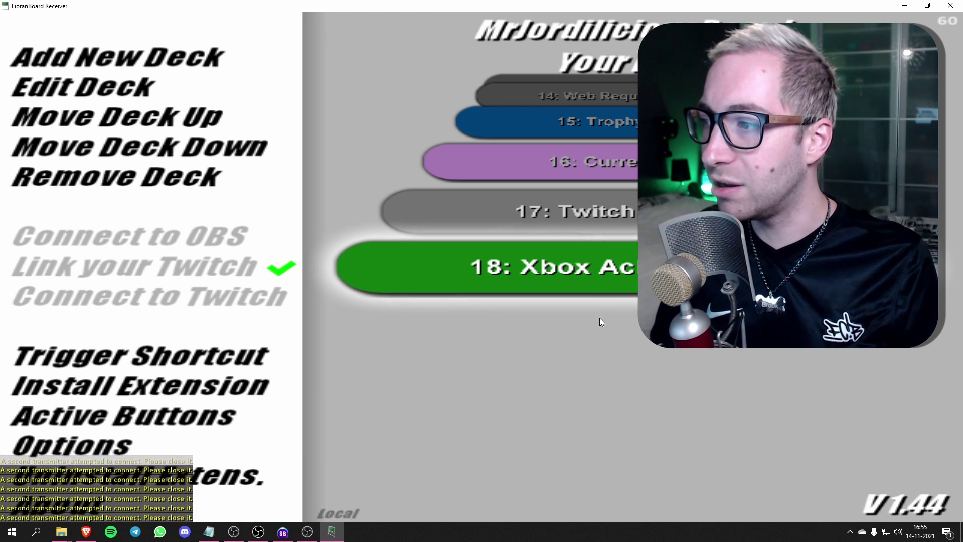
pyautogui.doubleClick(595, 272)
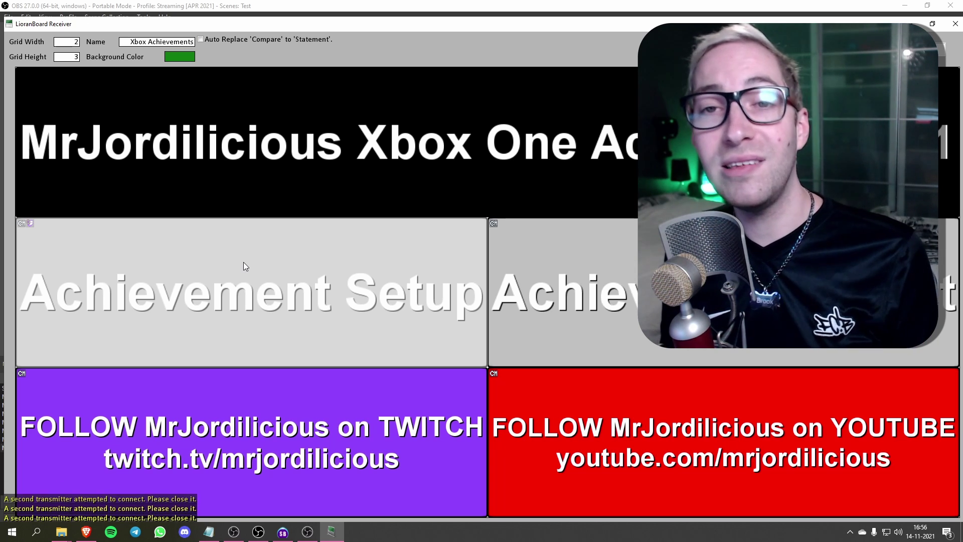
pyautogui.press('Escape')
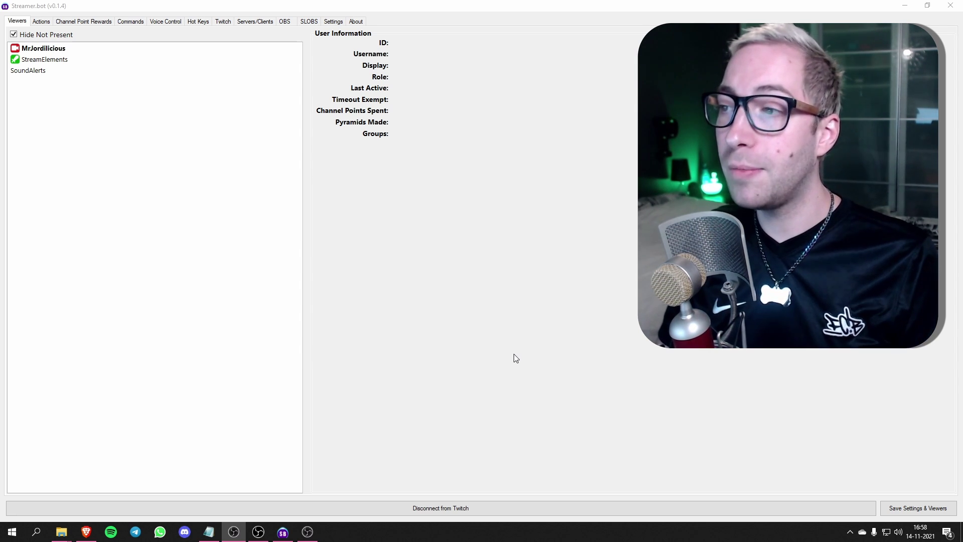
# - Switch to Streamer.bot and check the status of its OBS connection
pyautogui.click(285, 22)
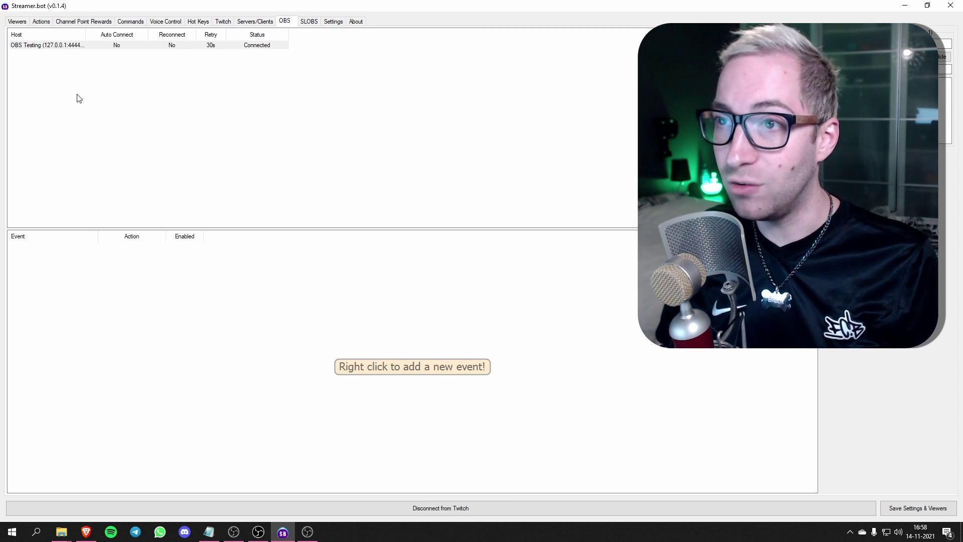
# - Copy the whole import string from MrJordilicious - Xbox Achievement Unlocked Streamer.bot installer.txt in the Streamer.bot Installer folder, and close the file and folder
pyautogui.click(41, 21)
pyautogui.moveTo(69, 537)
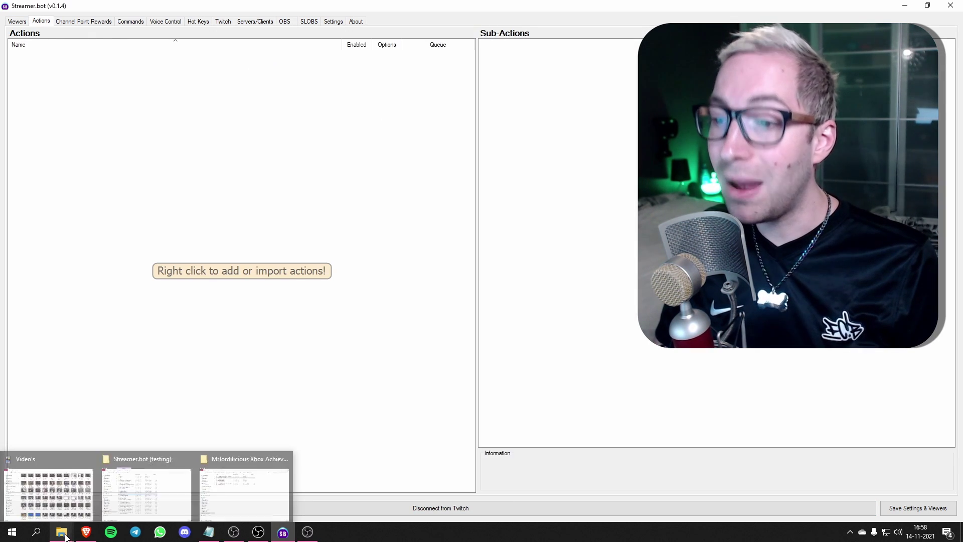
pyautogui.click(221, 494)
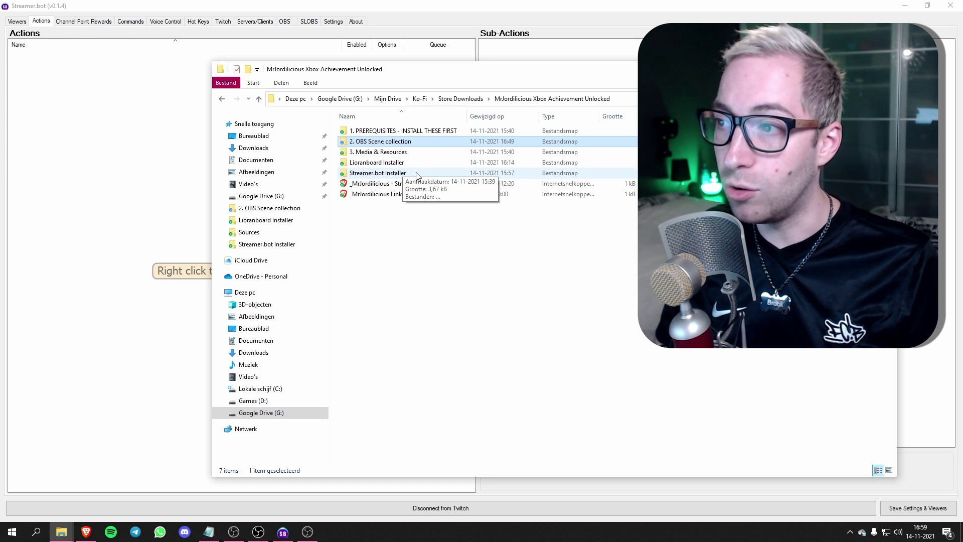
pyautogui.doubleClick(416, 173)
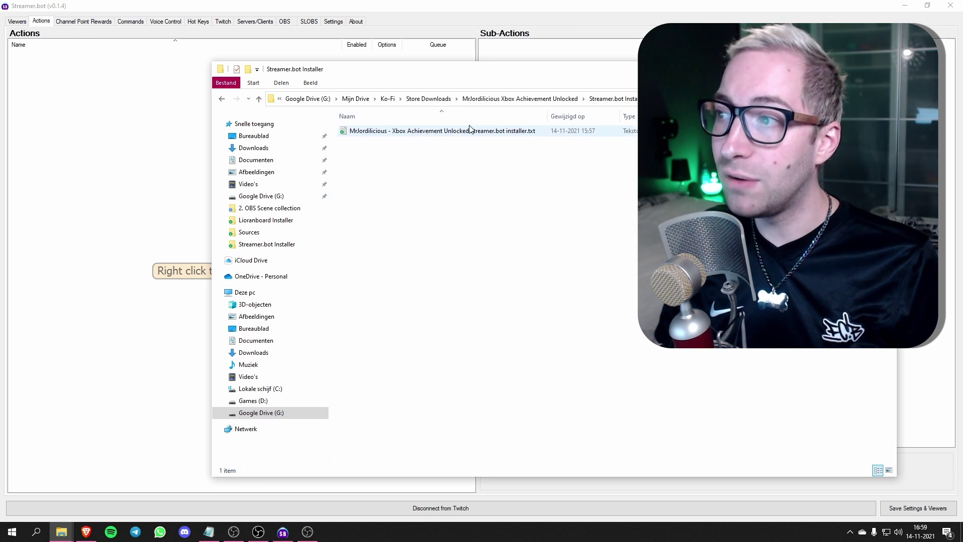
pyautogui.doubleClick(382, 131)
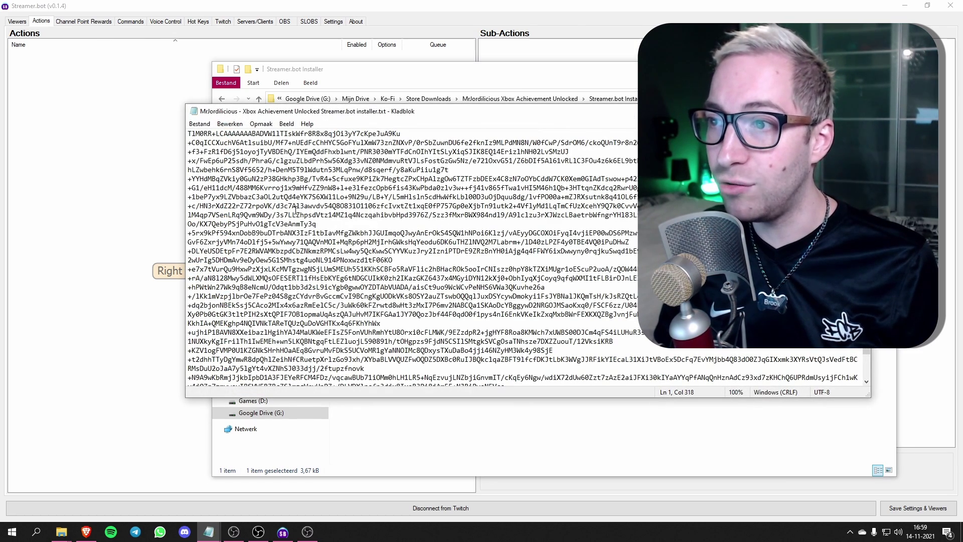
pyautogui.hotkey('ctrl', 'a')
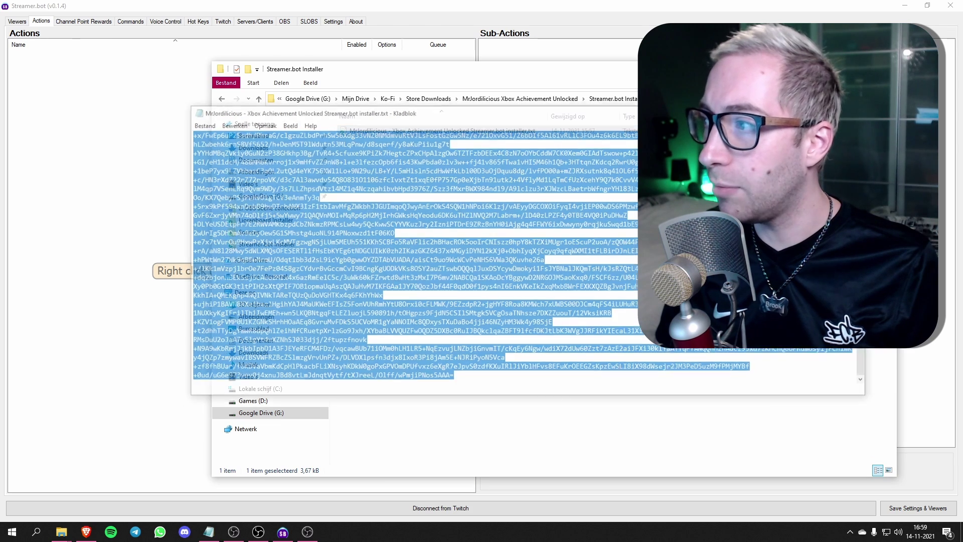
pyautogui.hotkey('alt', 'F4')
pyautogui.hotkey('alt', 'F4')
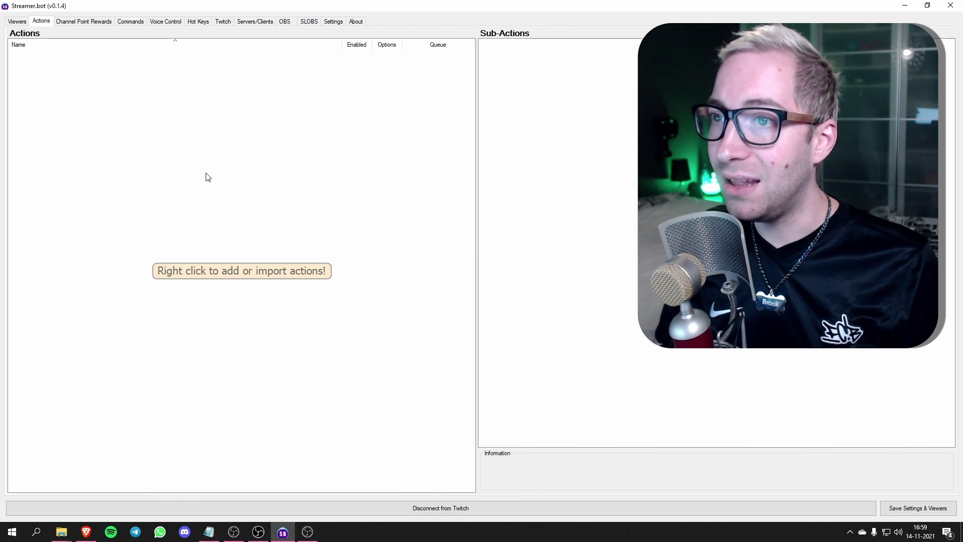
# - Import the copied string as a new action in Streamer.bot and display the Xbox Achievement action's sub-actions
pyautogui.rightClick(180, 145)
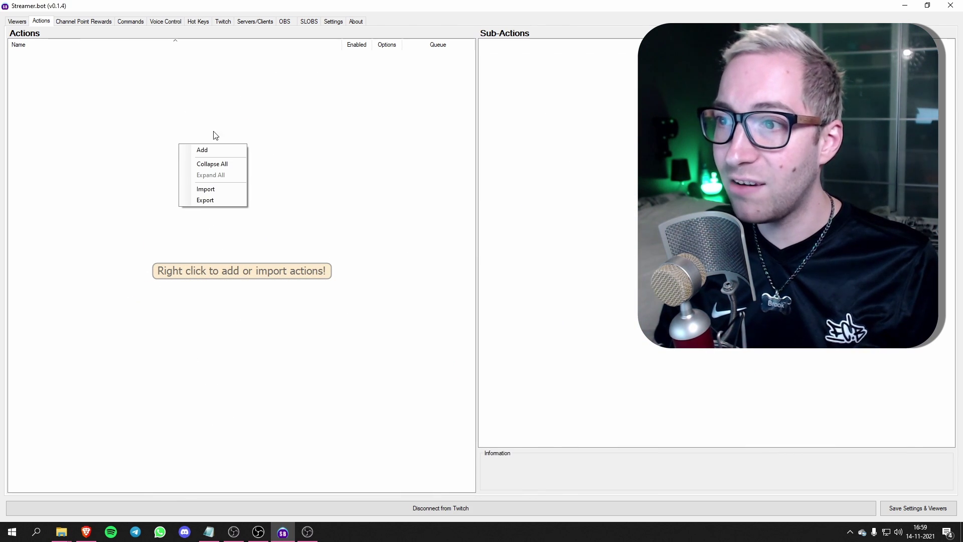
pyautogui.click(218, 188)
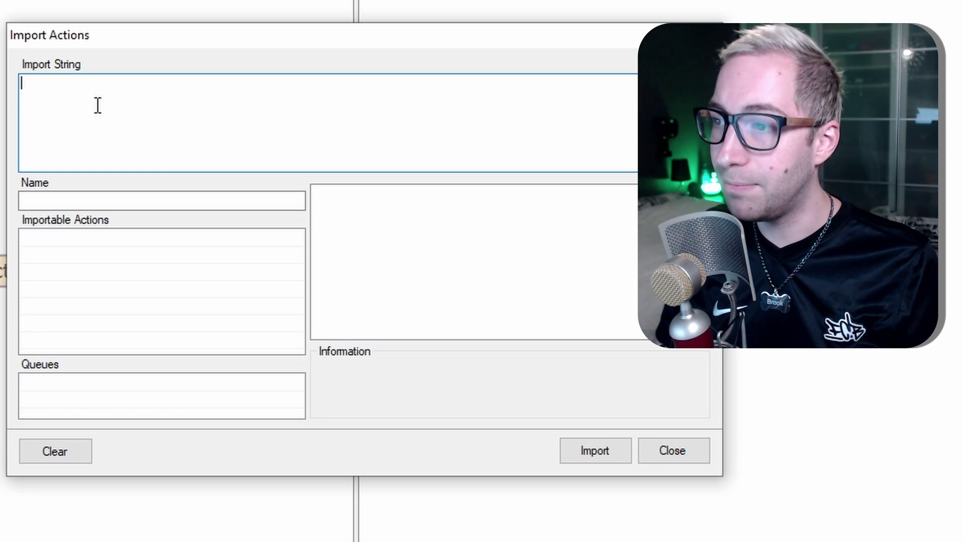
pyautogui.click(247, 148)
pyautogui.hotkey('ctrl', 'v')
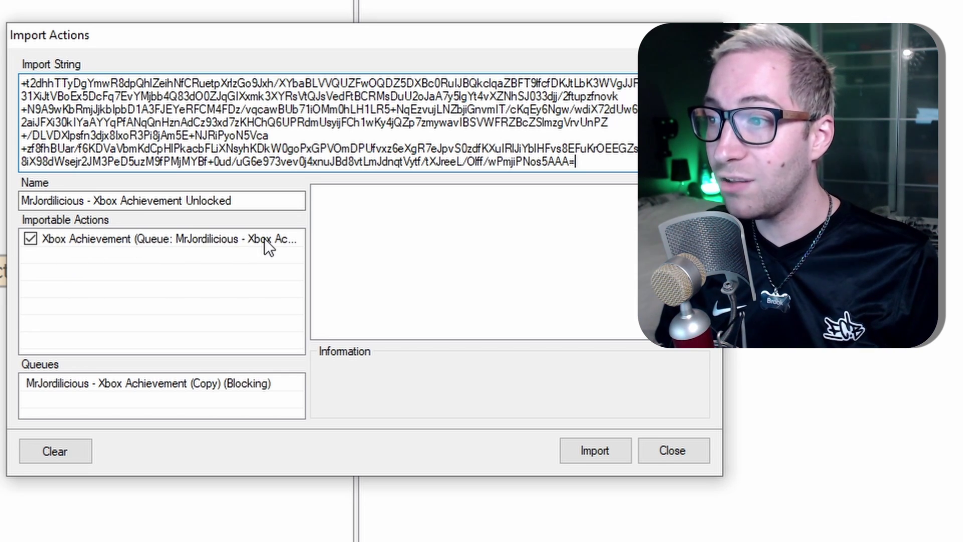
pyautogui.click(604, 451)
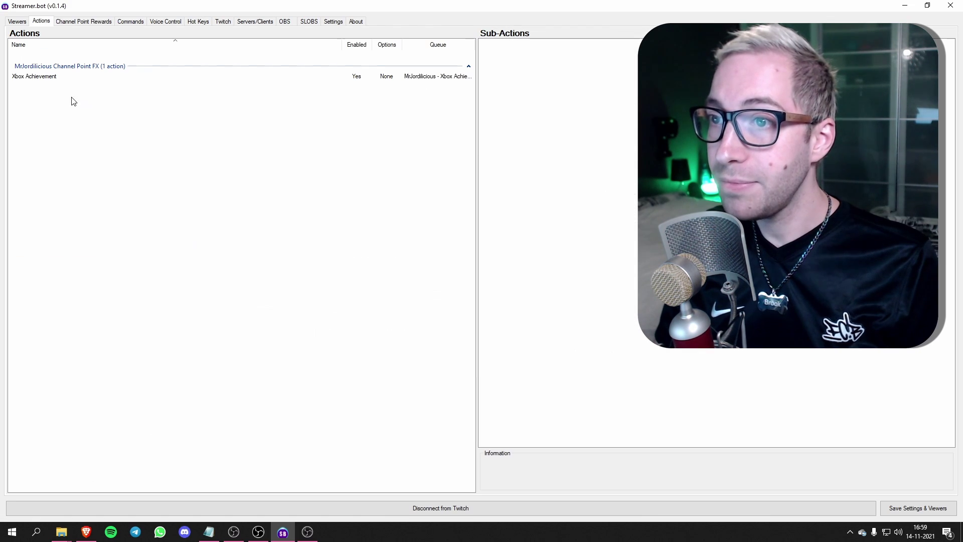
pyautogui.click(53, 78)
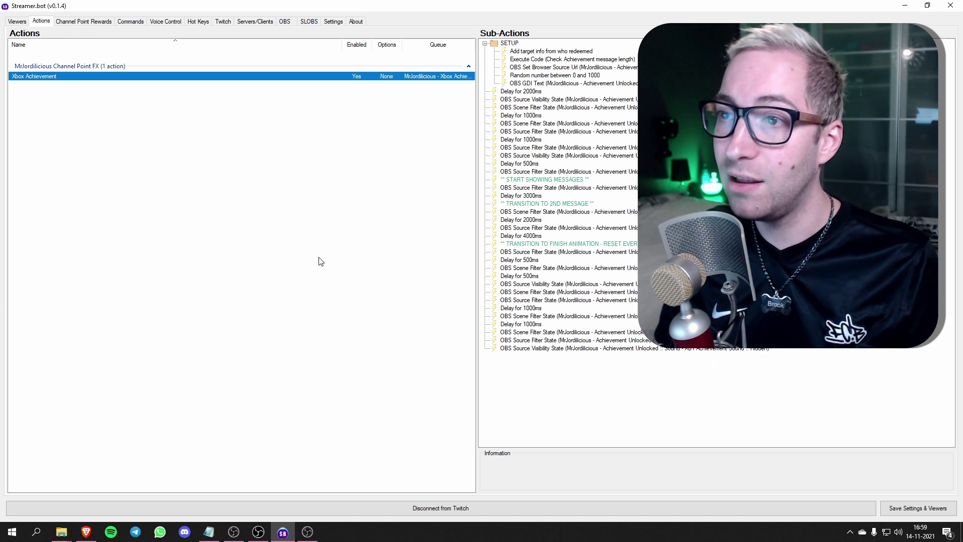
# - Duplicate the Achievement Unlocked channel point reward
pyautogui.click(86, 22)
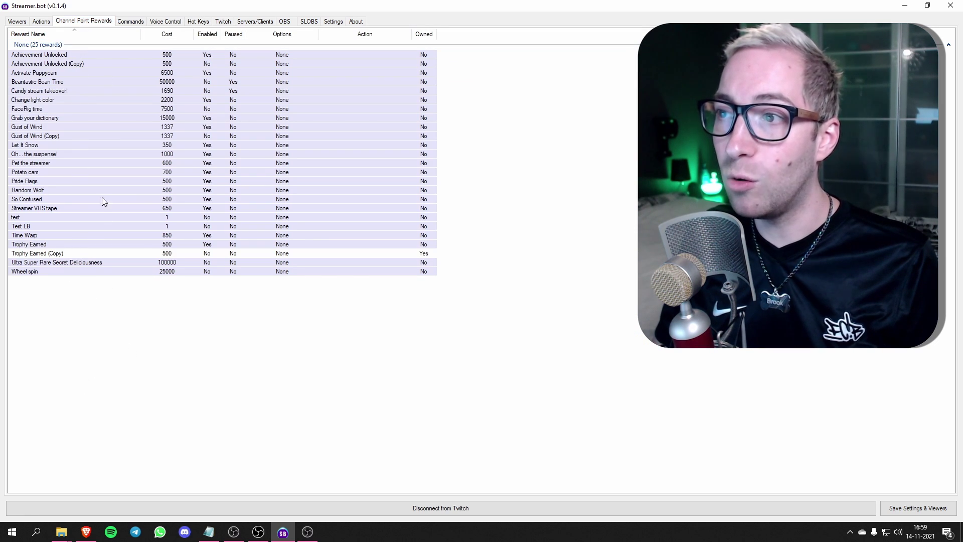
pyautogui.rightClick(54, 56)
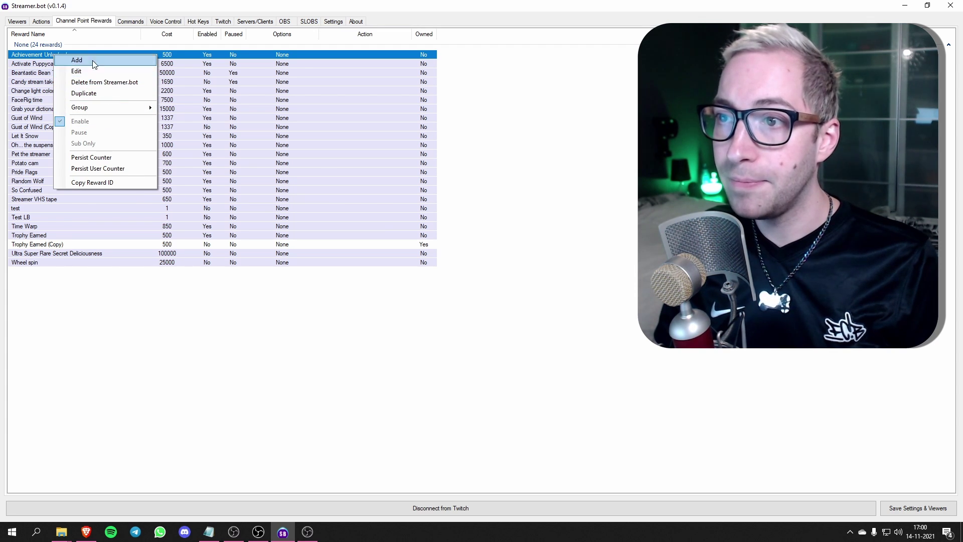
pyautogui.click(99, 96)
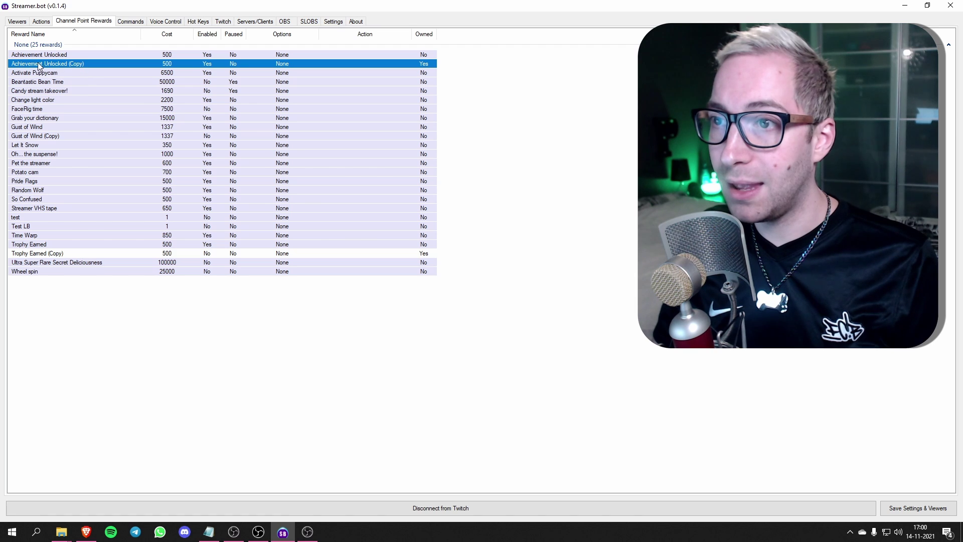
# - Assign the Xbox Achievement action to the Achievement Unlocked (Copy) channel reward
pyautogui.rightClick(86, 66)
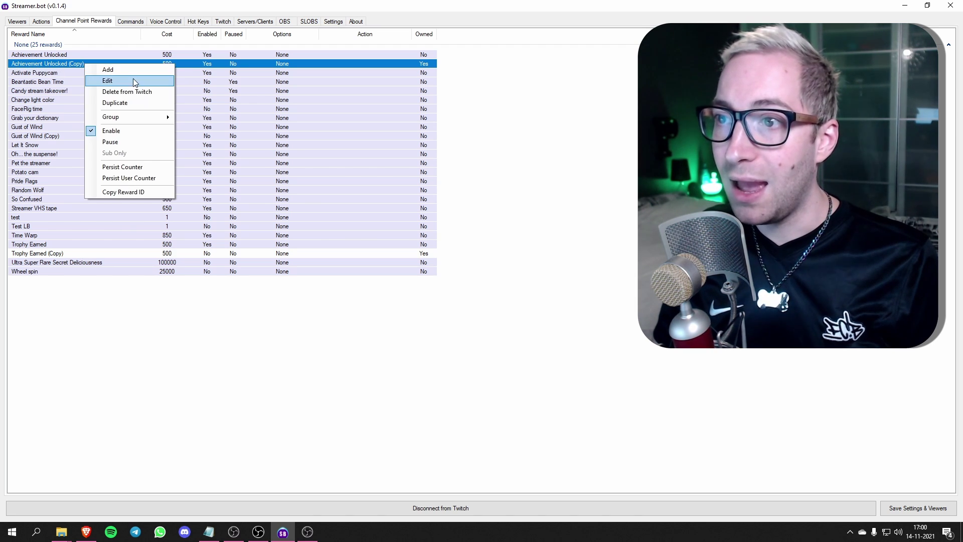
pyautogui.click(120, 83)
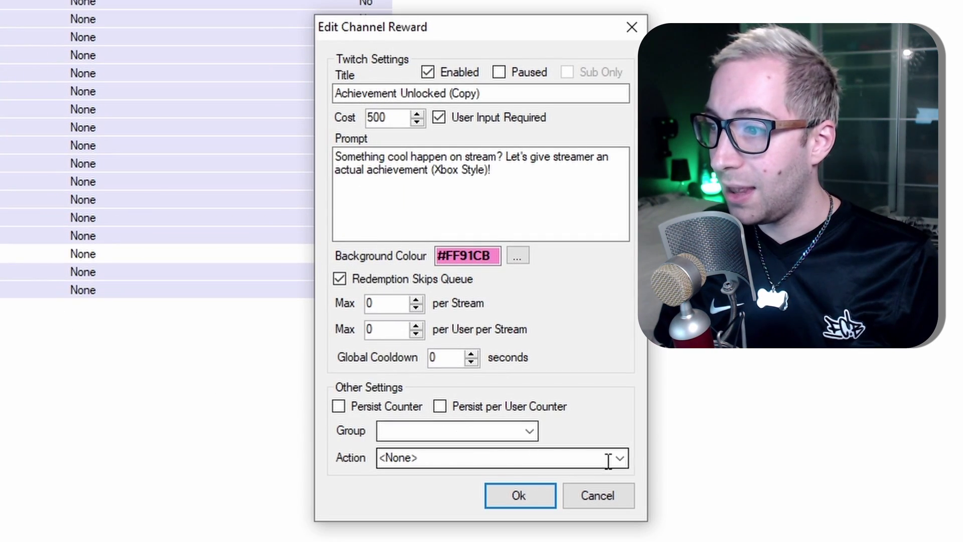
pyautogui.click(624, 460)
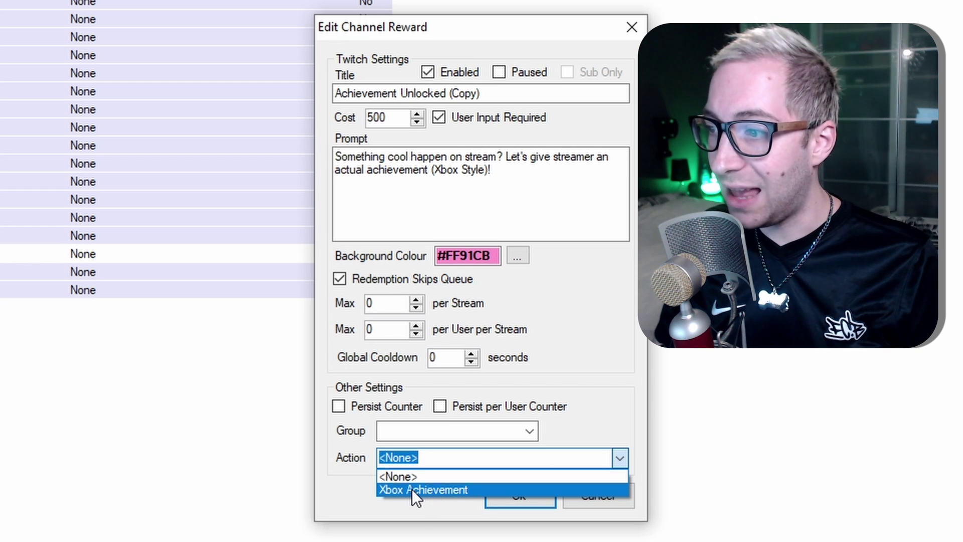
pyautogui.click(411, 489)
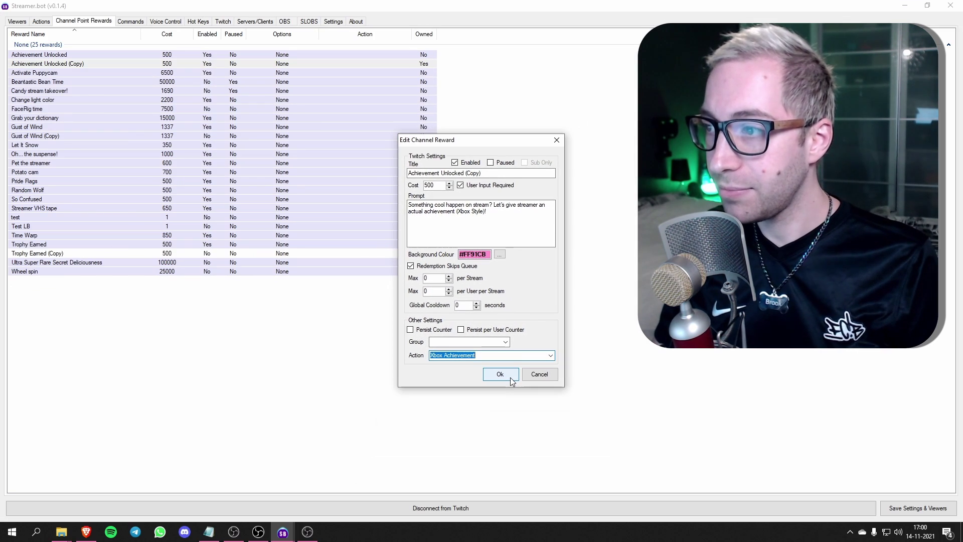
pyautogui.click(500, 374)
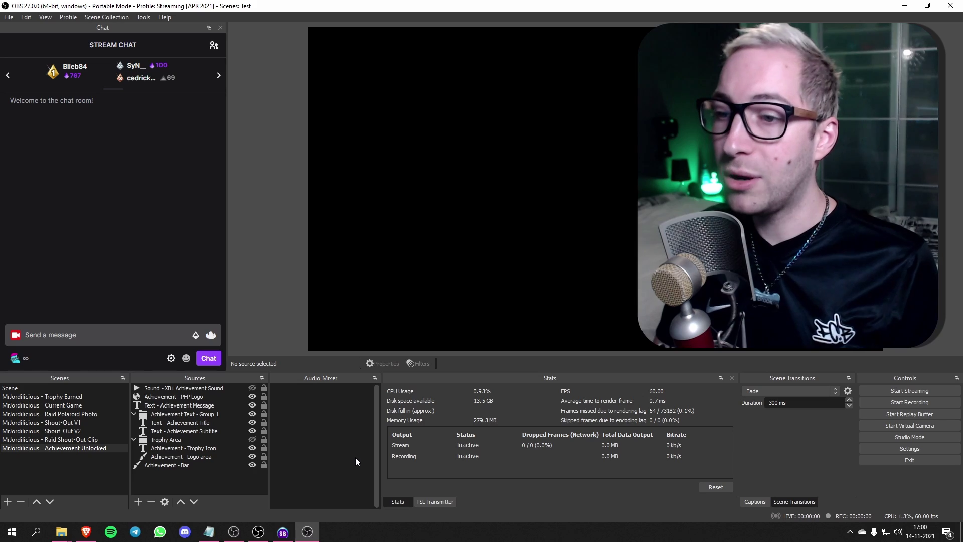
# - Switch to OBS Studio, choose the Achievement Unlocked (Copy) reward in the stream chat and enter the message "Hi this is a cool achievement!"
pyautogui.click(308, 532)
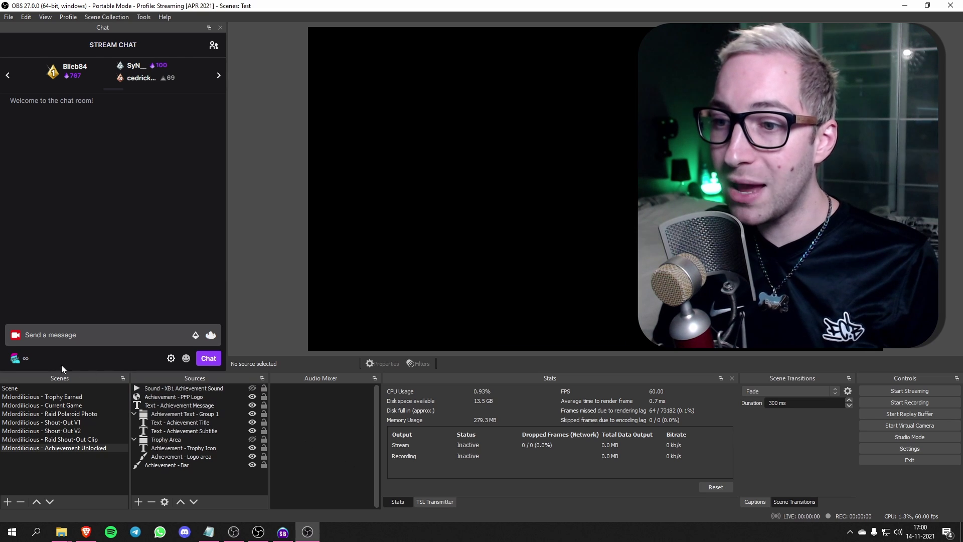
pyautogui.click(24, 358)
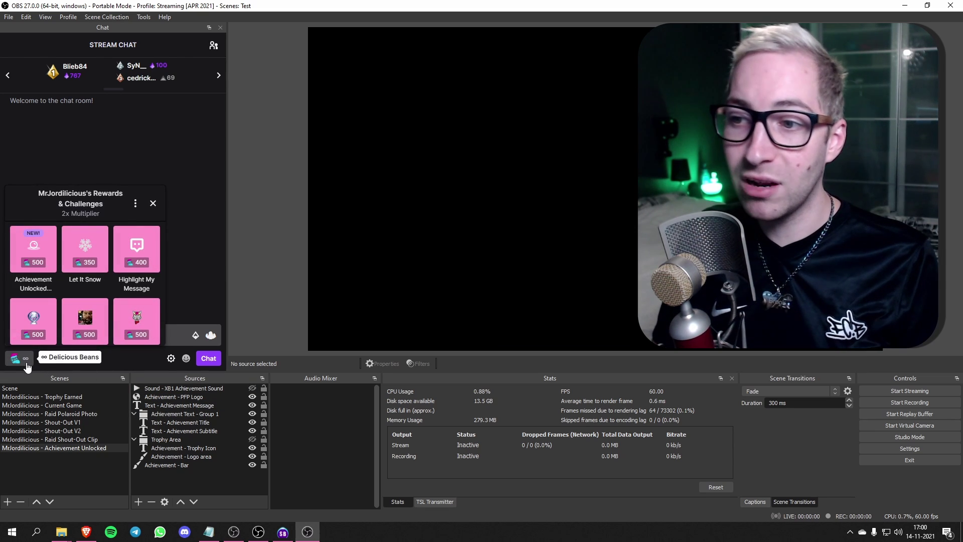
pyautogui.click(34, 251)
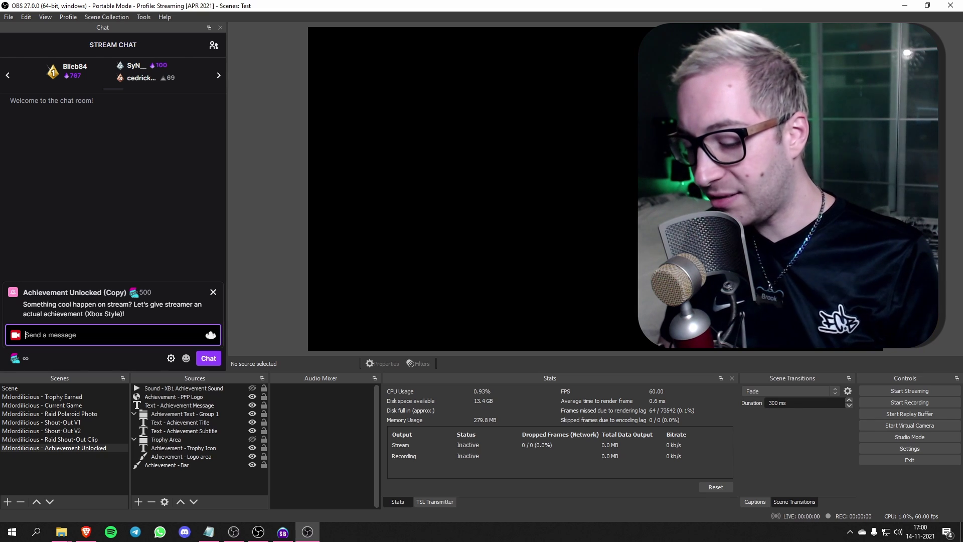
pyautogui.write('Hi th')
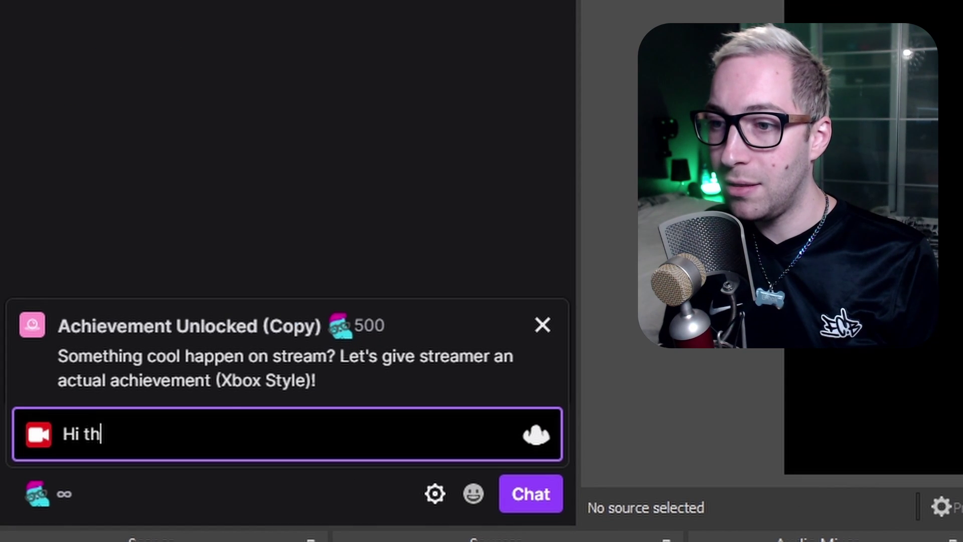
pyautogui.write('is is a cool achievement')
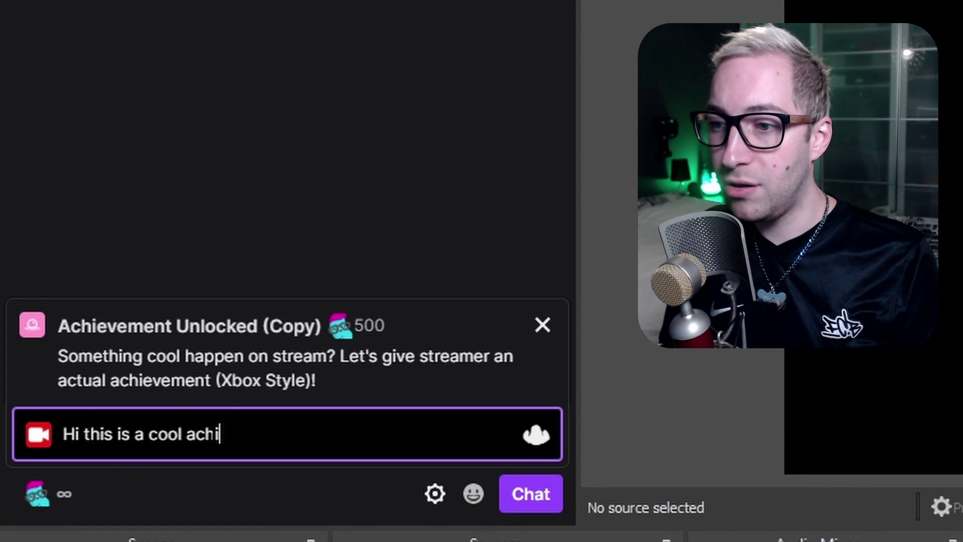
pyautogui.write('!')
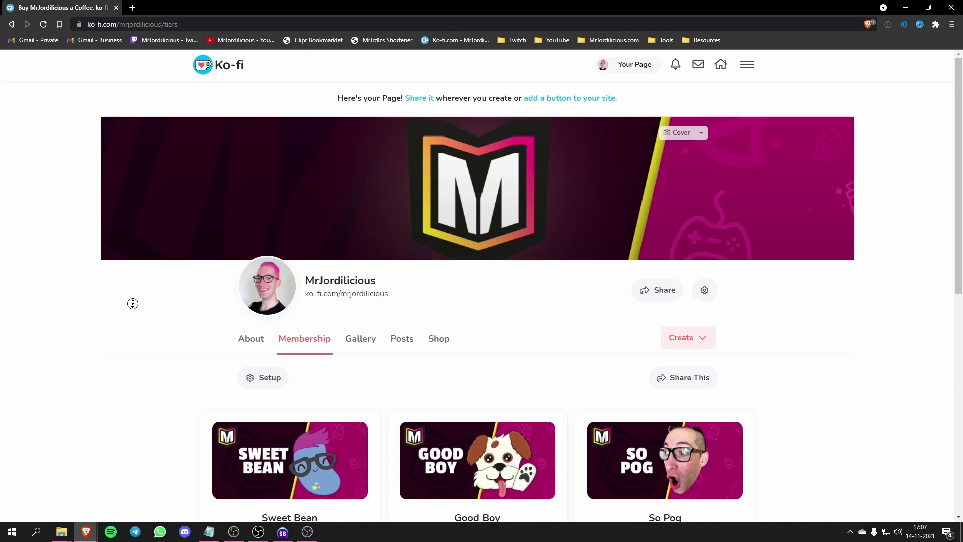
# - Look through the Sweet Bean, Good Boy and So Pog membership tiers and their benefits on the Ko-fi page
pyautogui.scroll(-1, 132, 316)
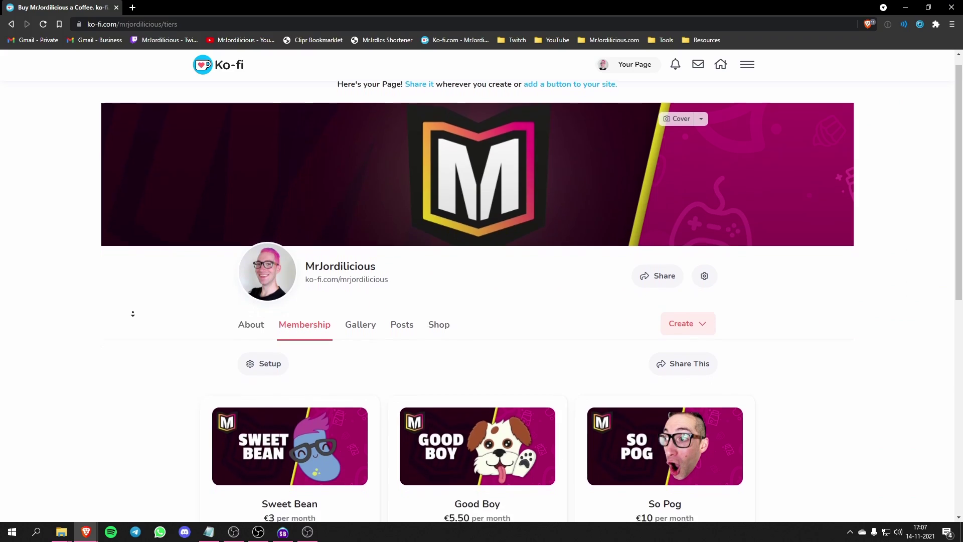
pyautogui.scroll(-2, 132, 316)
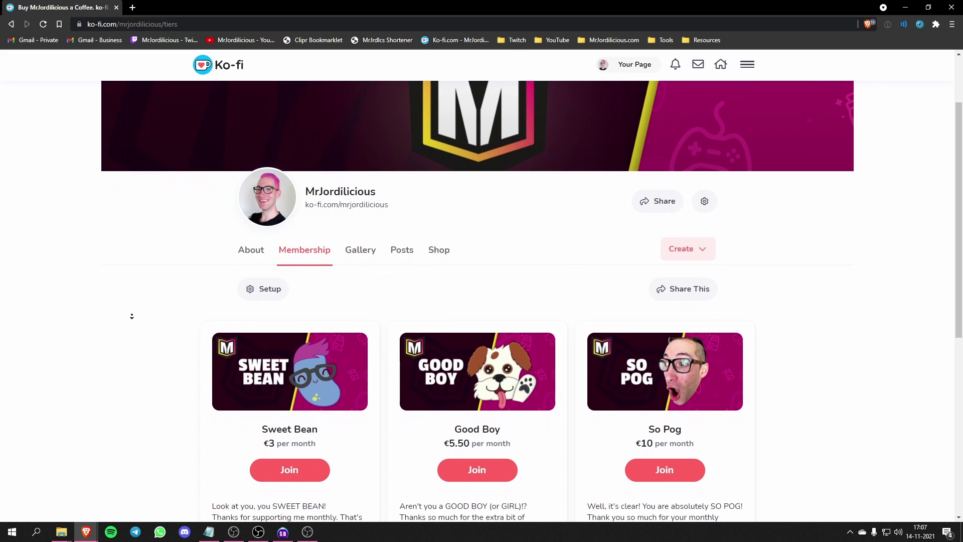
pyautogui.scroll(-2, 132, 316)
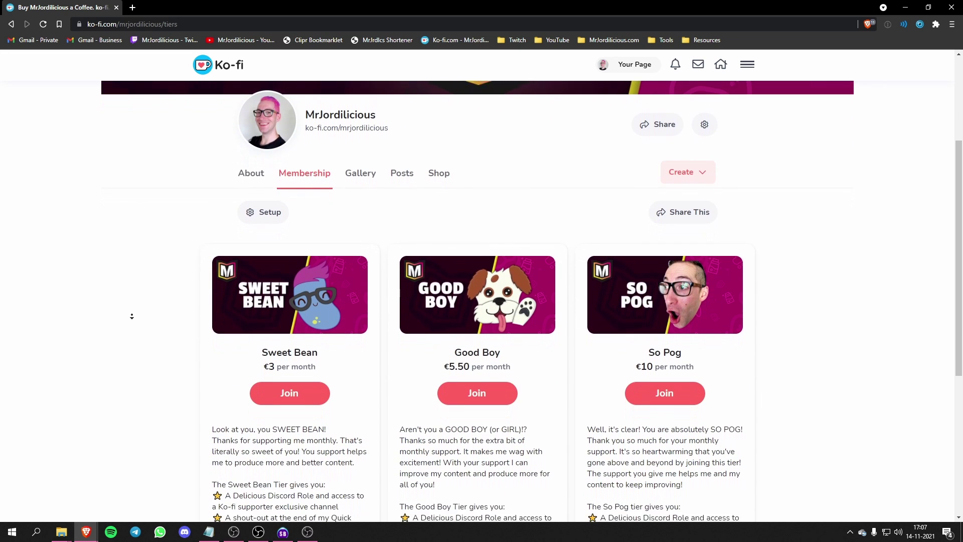
pyautogui.scroll(-2, 132, 316)
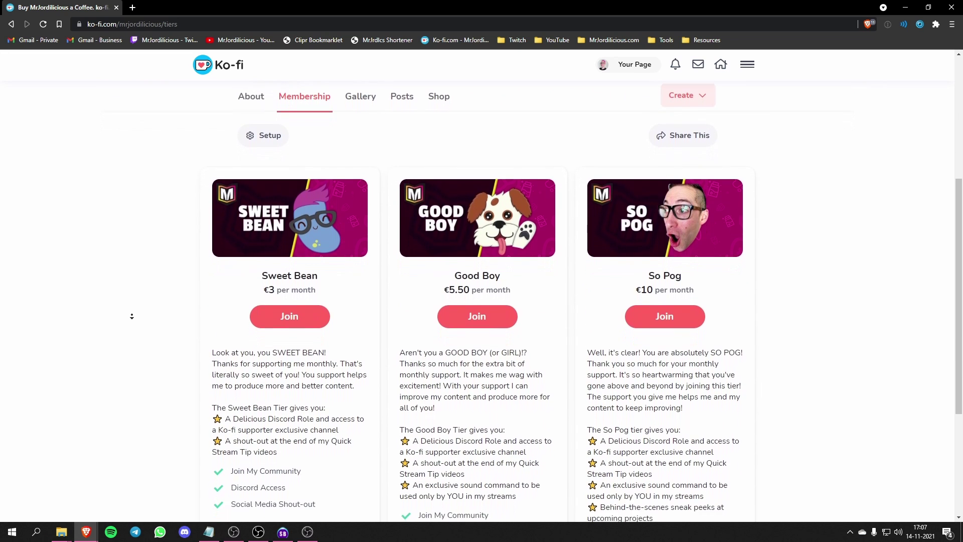
pyautogui.scroll(-2, 132, 316)
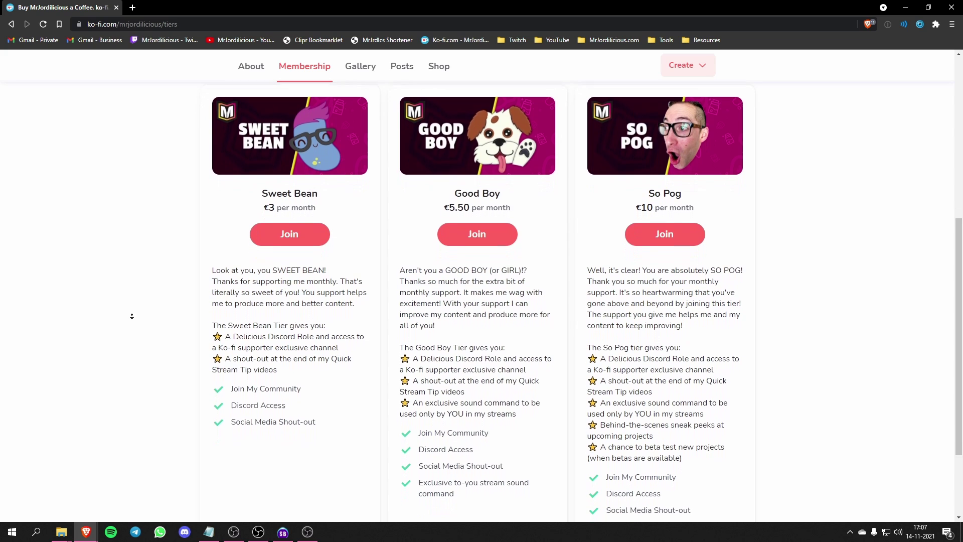
pyautogui.scroll(-2, 132, 316)
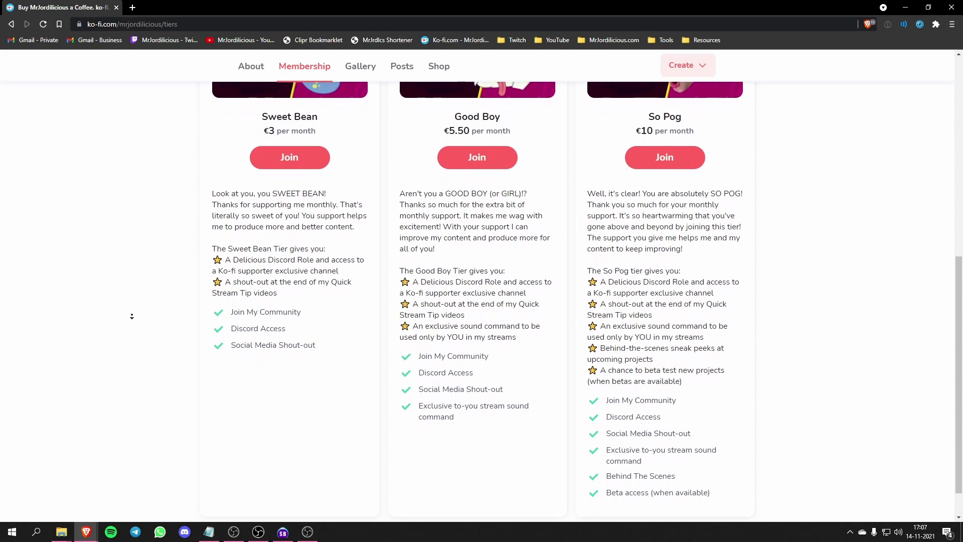